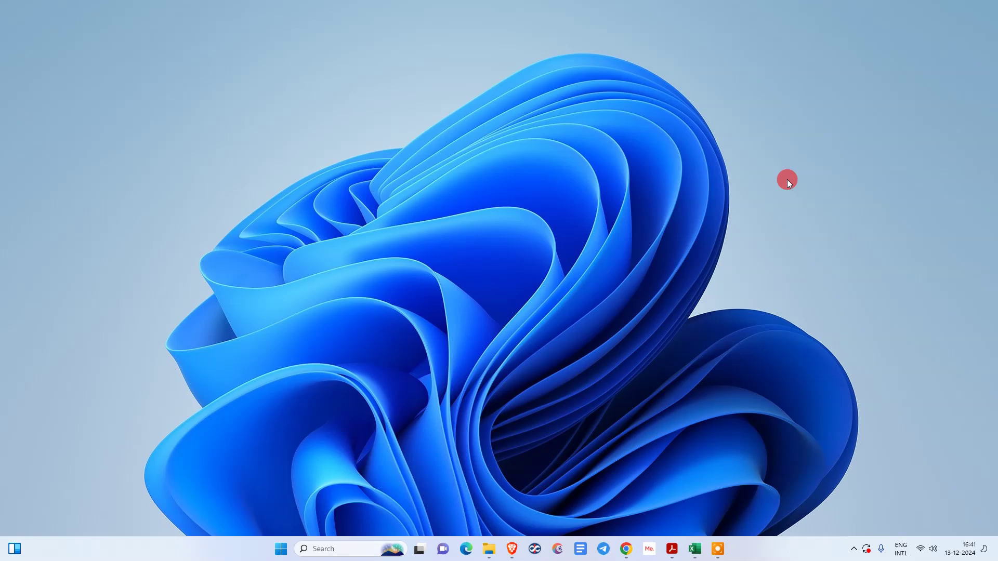
Switch to the Adobe Acrobat Pro DC window showing its Home screen
key("alt+Tab")
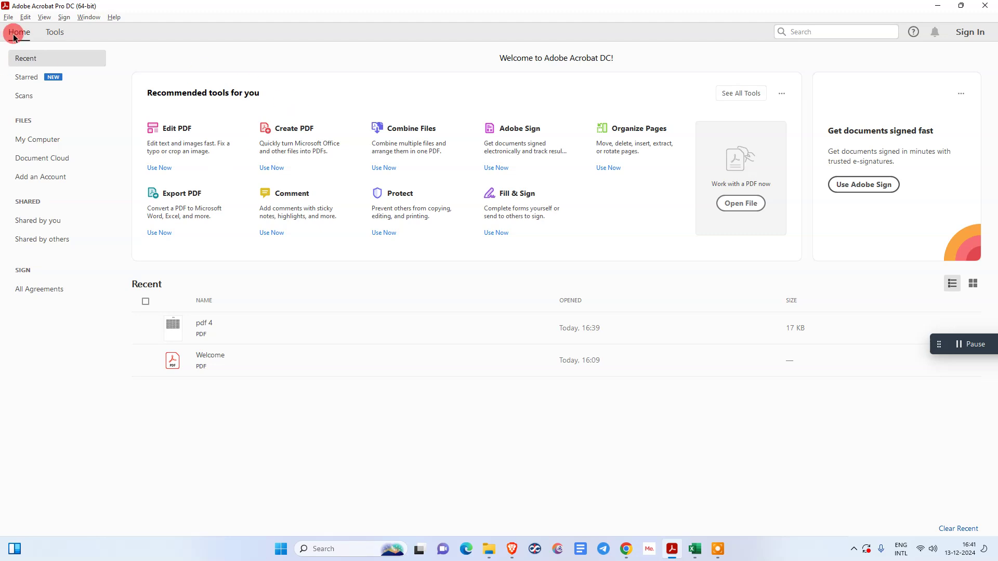
Open pdf 4 from Documents > Netcast Demo and scroll through its page
left_click(8, 18)
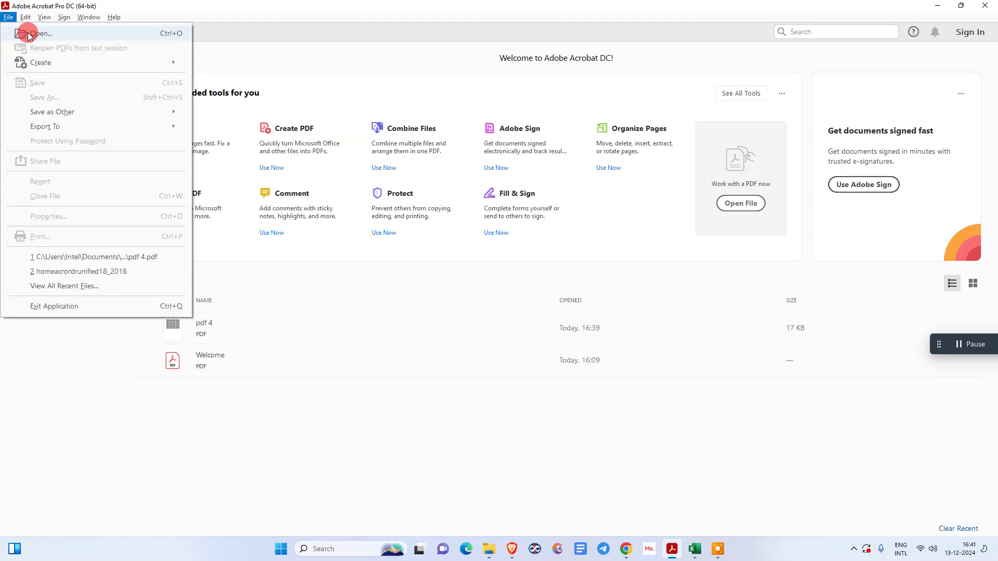
left_click(25, 33)
left_click(343, 205)
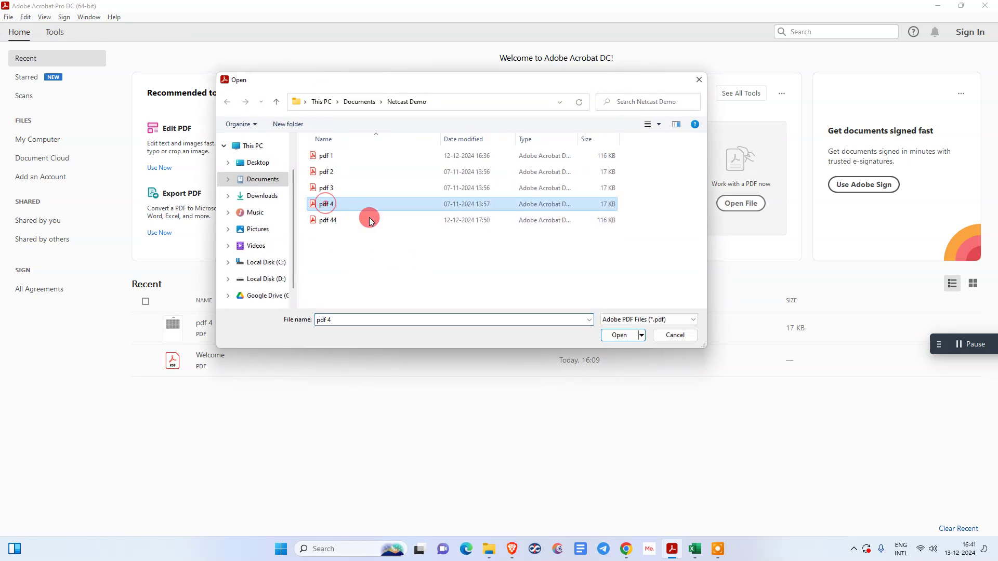
left_click(615, 336)
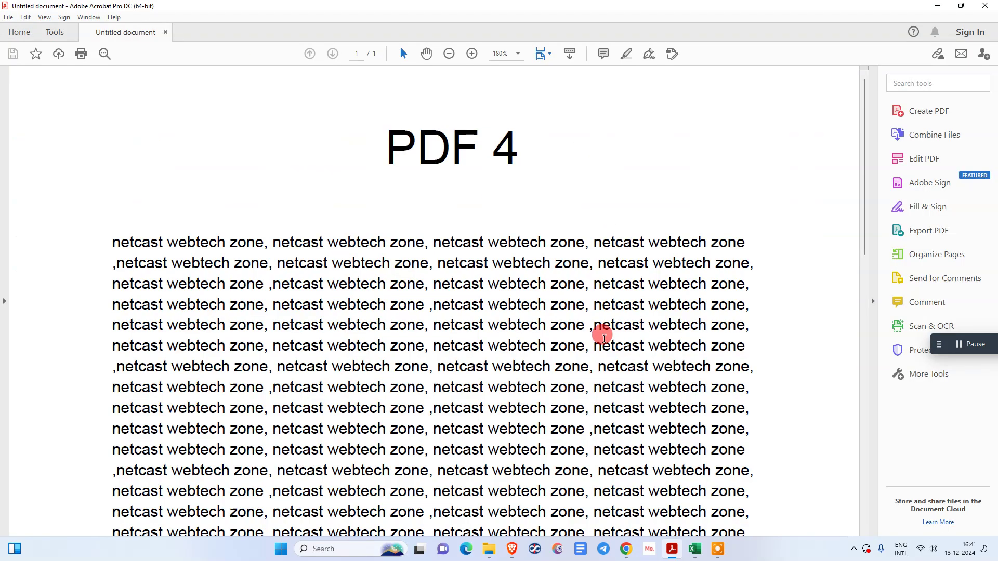
scroll(701, 333, "down", 10)
scroll(701, 350, "up", 10)
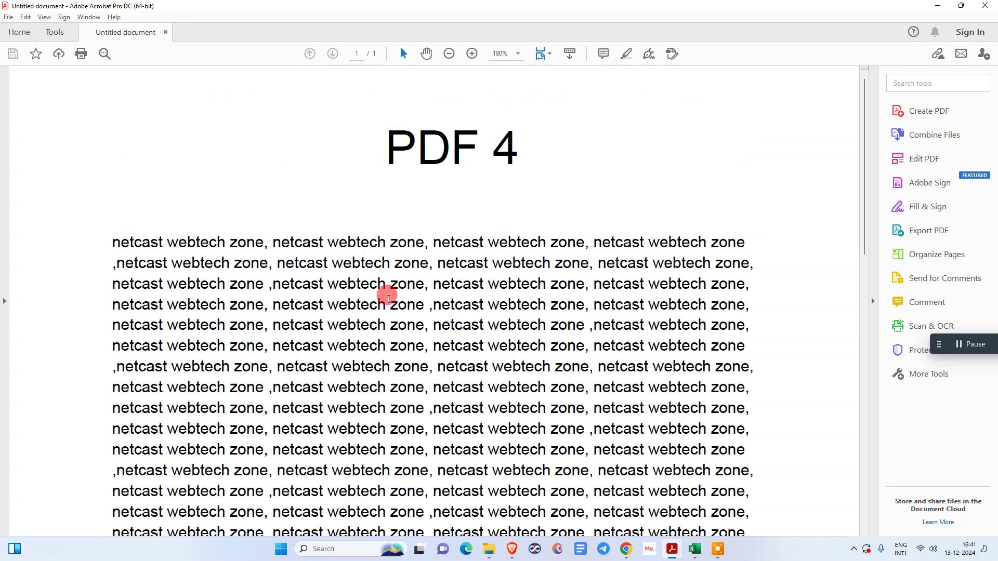
scroll(542, 305, "down", 8)
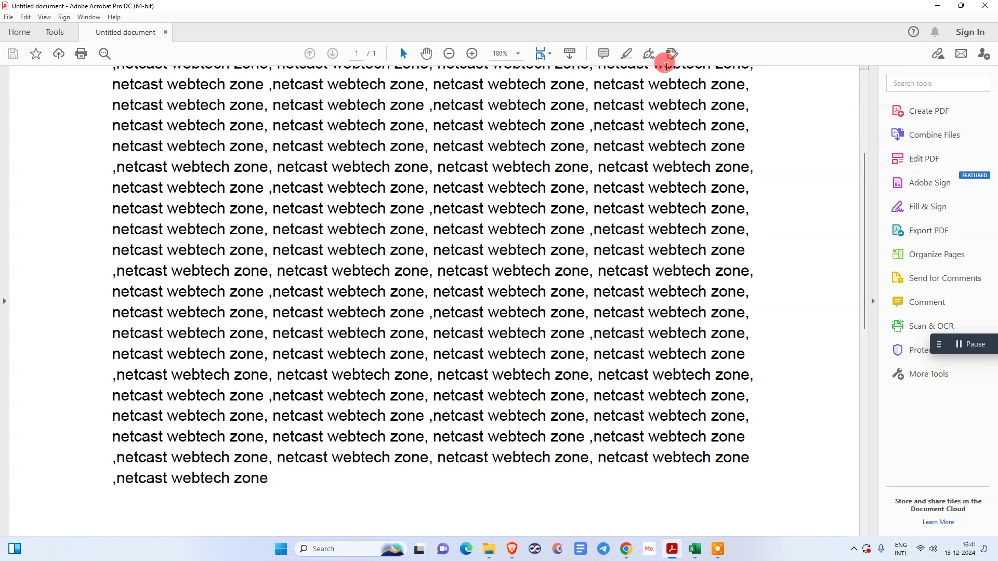
In Fill & Sign, start a new signature and type 'sdfsdfsdfsdf' as its text
left_click(649, 53)
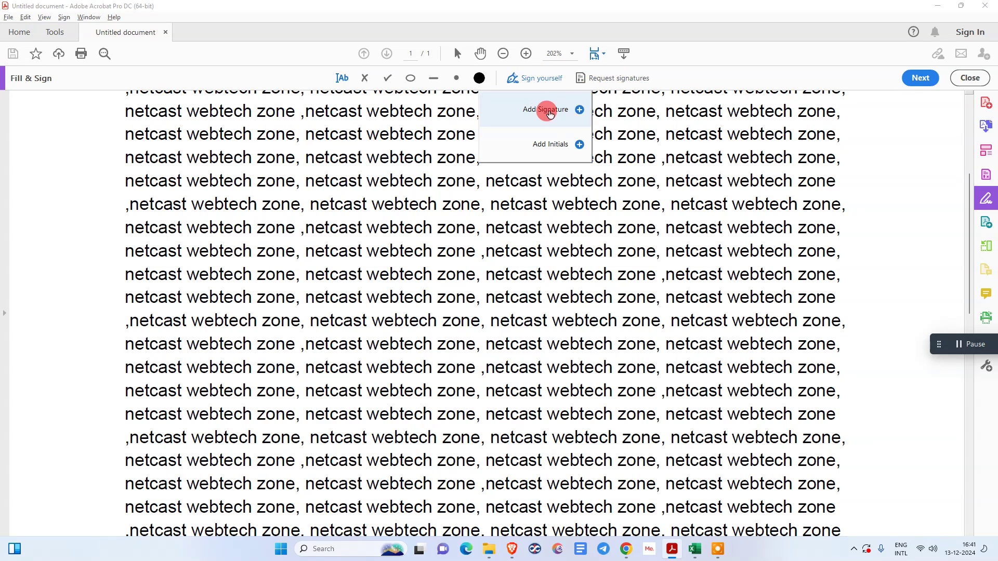
left_click(550, 113)
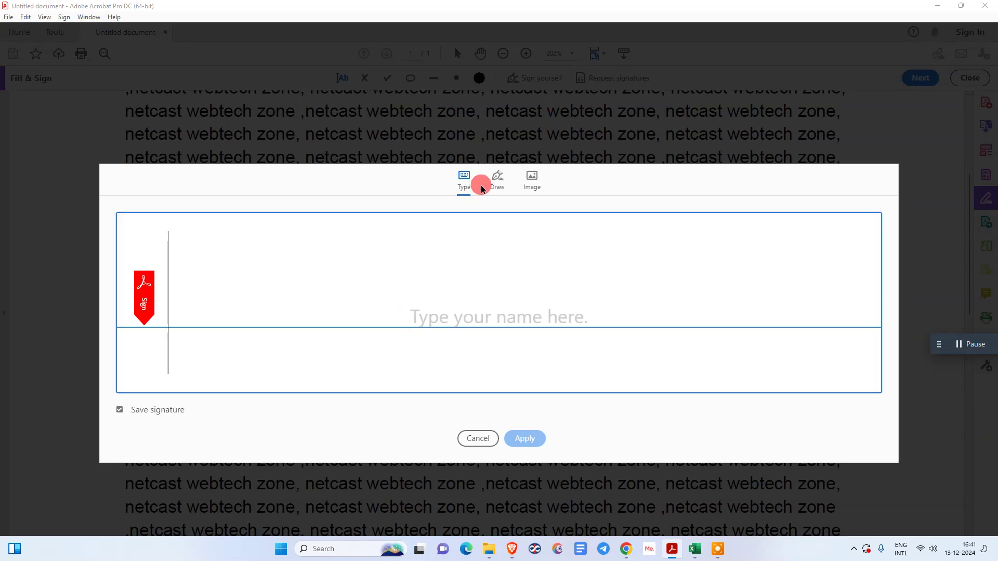
left_click(494, 182)
left_click(464, 183)
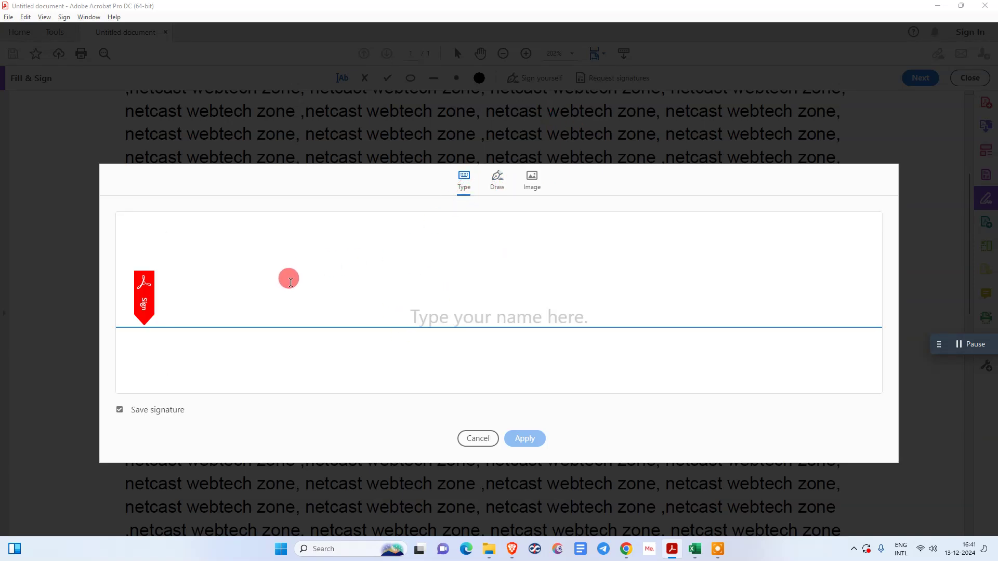
left_click(290, 283)
type("sdfsdfsdfsdf")
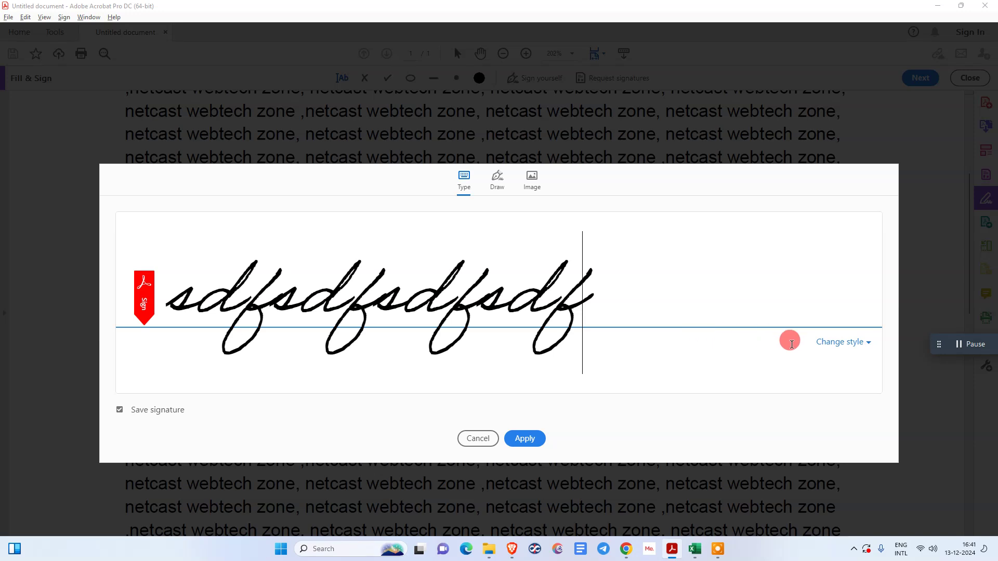
Apply a different handwriting style to the typed signature, then switch to Draw
left_click(845, 342)
left_click(733, 375)
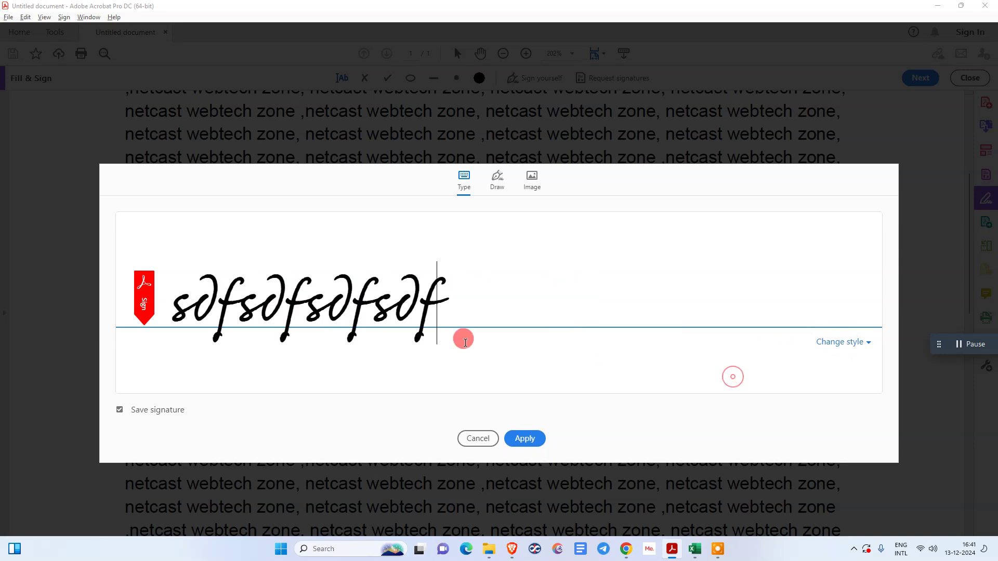
left_click(496, 181)
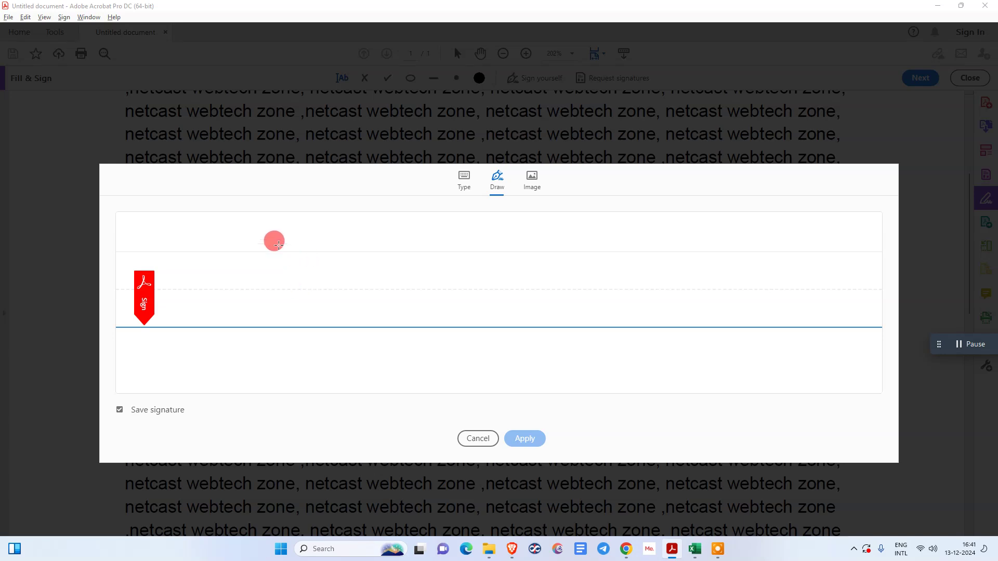
Scribble a freehand signature, then switch to the Image option without picking a file
mouse_move(274, 253)
left_mouse_down()
mouse_move(267, 268)
mouse_move(357, 236)
mouse_move(391, 278)
mouse_move(404, 263)
mouse_move(587, 270)
left_mouse_up()
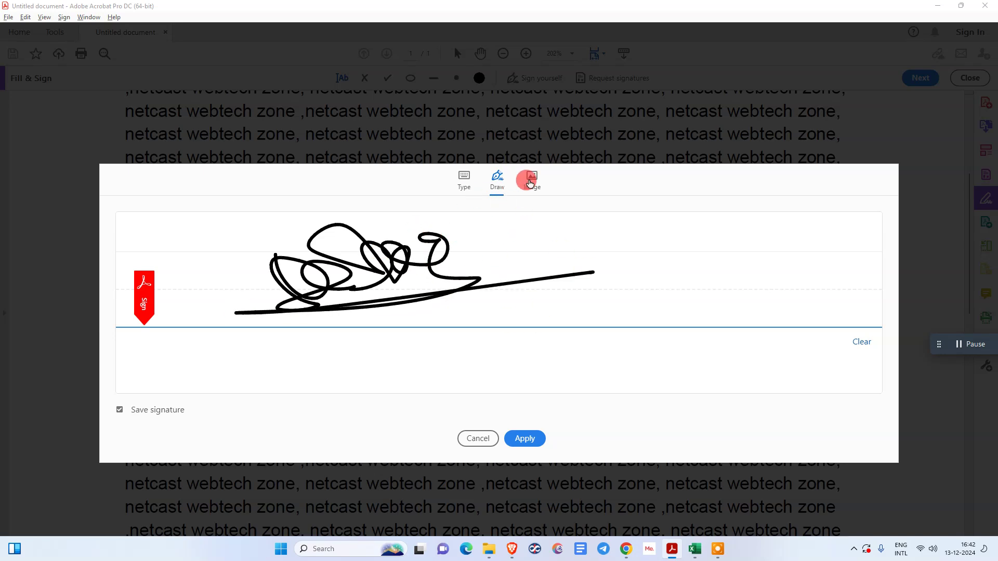
left_click(530, 181)
left_click(581, 173)
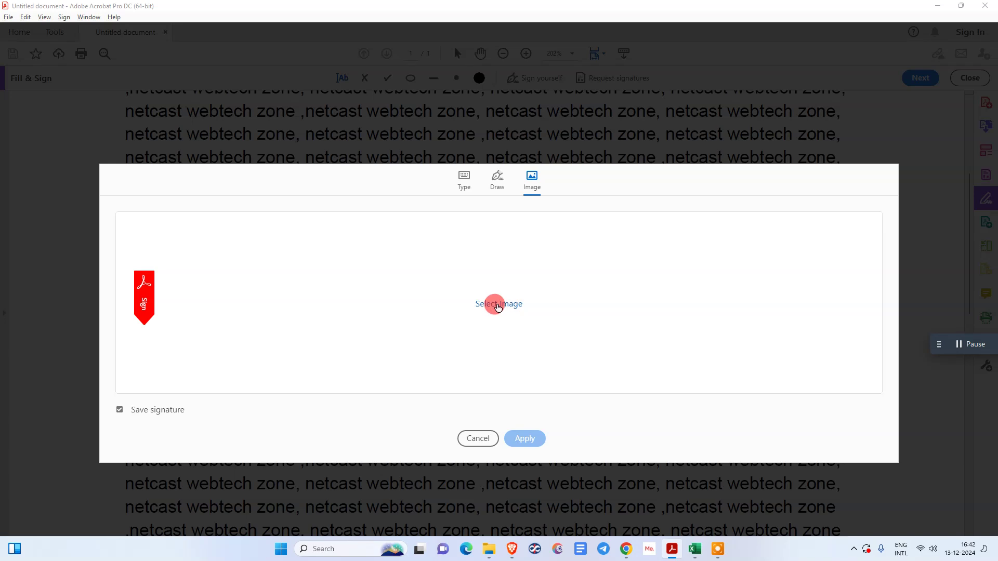
Load the sample signature image into the signature pad, then remove it
left_click(495, 304)
left_click(242, 248)
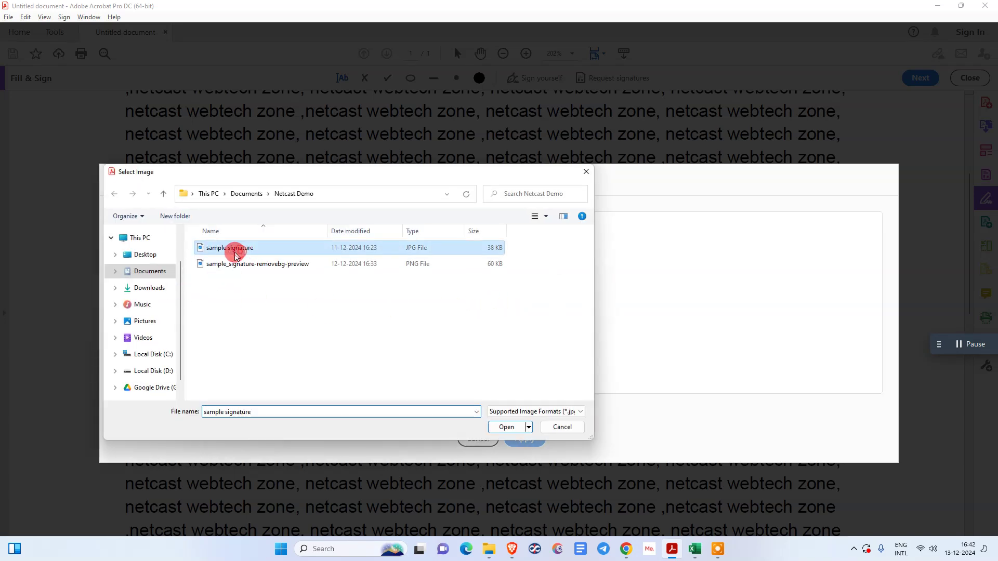
left_click(234, 263)
left_click(217, 249)
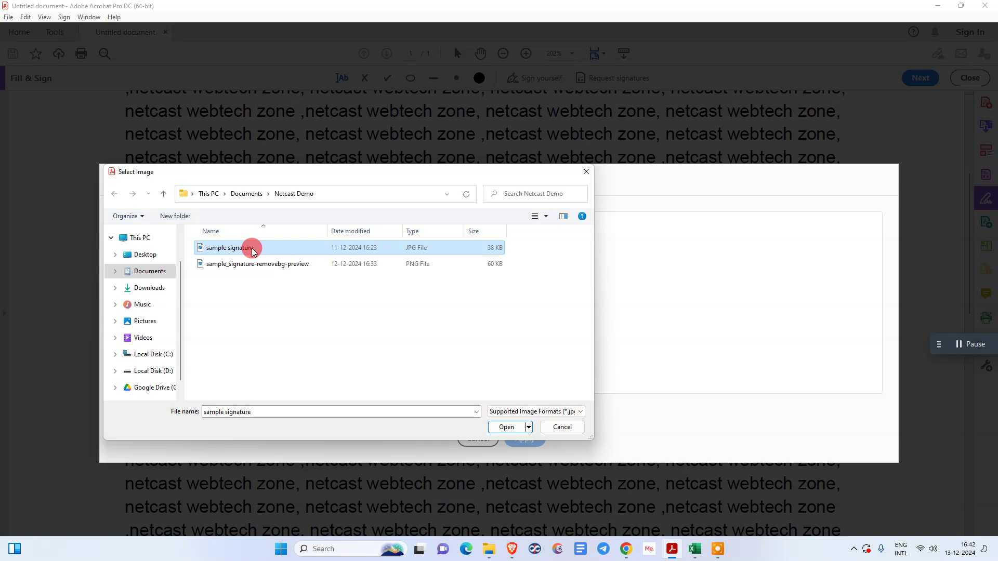
left_click(506, 426)
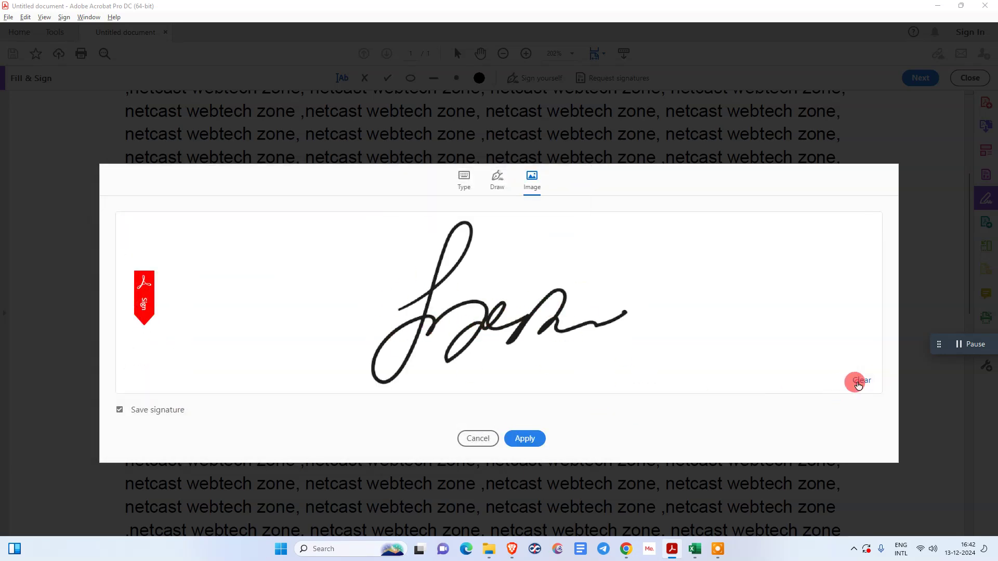
left_click(858, 385)
Return to the Draw tab, redraw a freehand signature and apply it
left_click(462, 181)
left_click(493, 187)
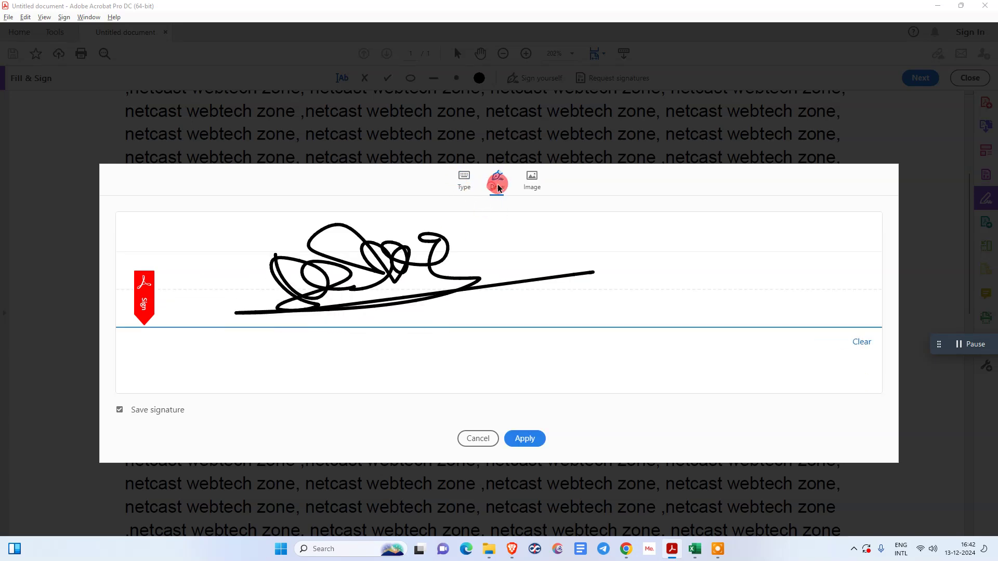
left_click(527, 179)
left_click(582, 172)
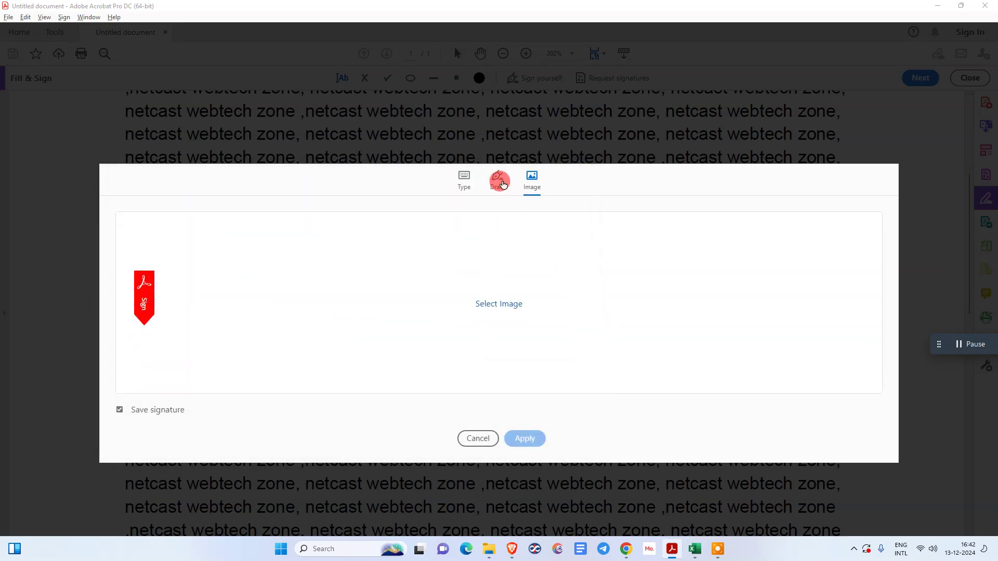
left_click(502, 183)
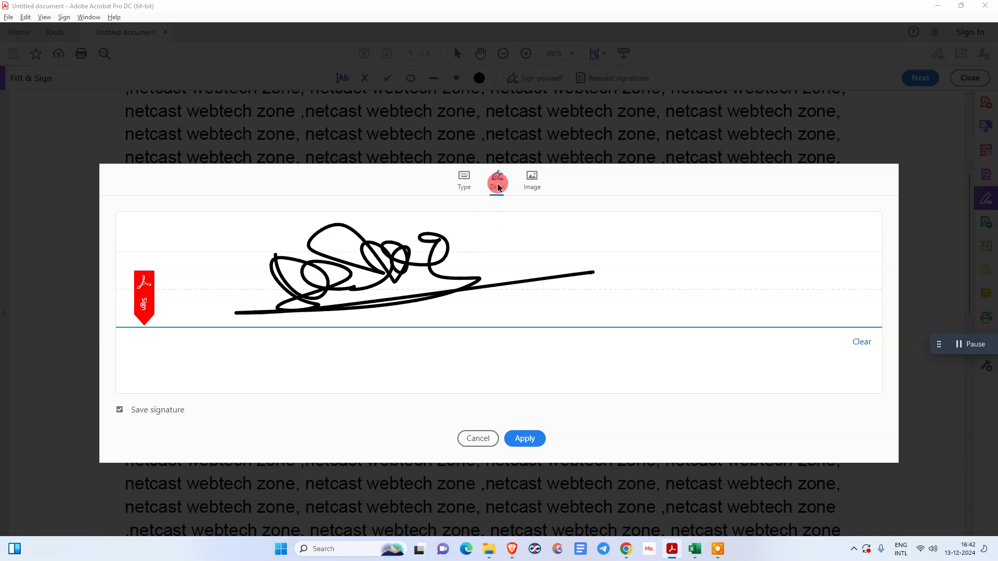
left_click(861, 343)
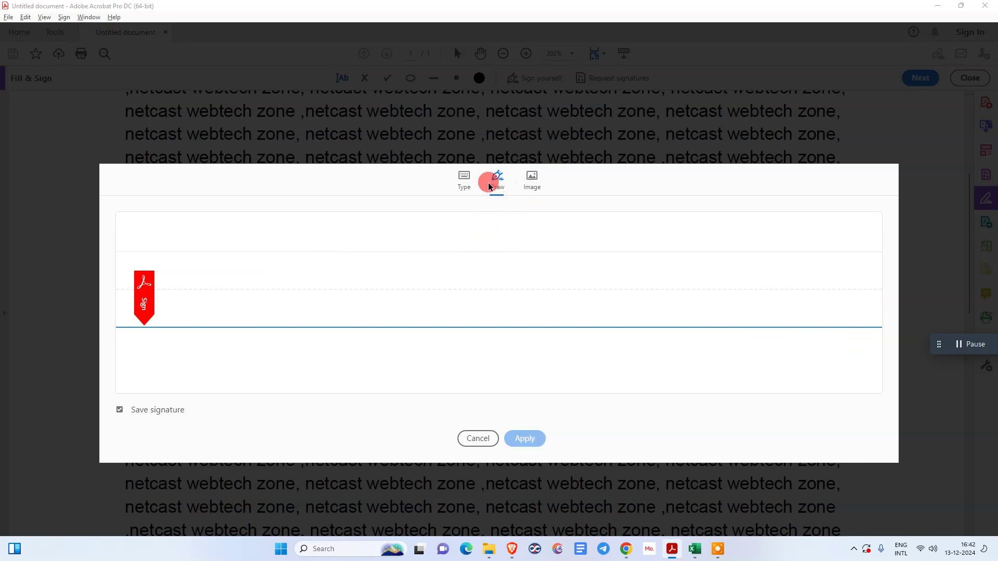
mouse_move(361, 269)
left_mouse_down()
mouse_move(426, 285)
mouse_move(450, 258)
mouse_move(495, 258)
mouse_move(544, 291)
mouse_move(707, 289)
left_mouse_up()
left_click(537, 442)
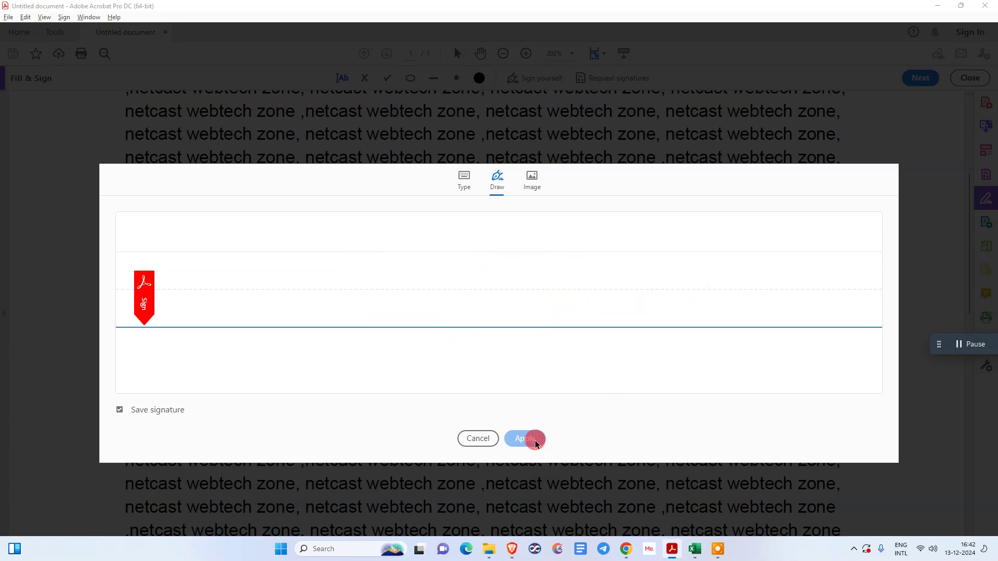
scroll(490, 400, "down", 10)
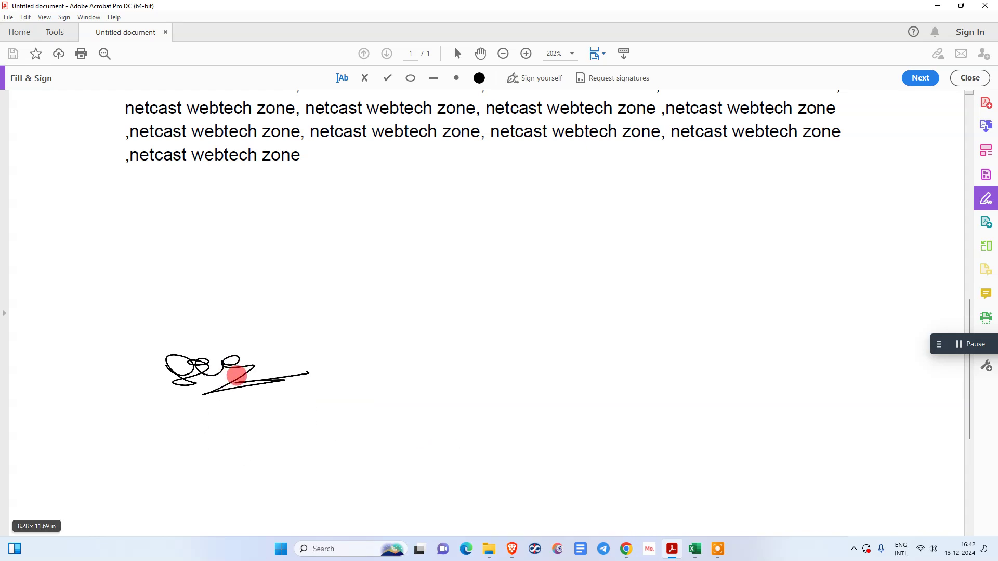
Place the signature below the document text and move it toward the right
left_click(246, 341)
mouse_move(238, 352)
left_mouse_down()
mouse_move(621, 297)
mouse_move(666, 300)
mouse_move(364, 347)
mouse_move(309, 387)
left_mouse_up()
scroll(499, 363, "down", 3)
Enlarge the signature five times with its mini-toolbar, then shrink it twice
left_click(307, 366)
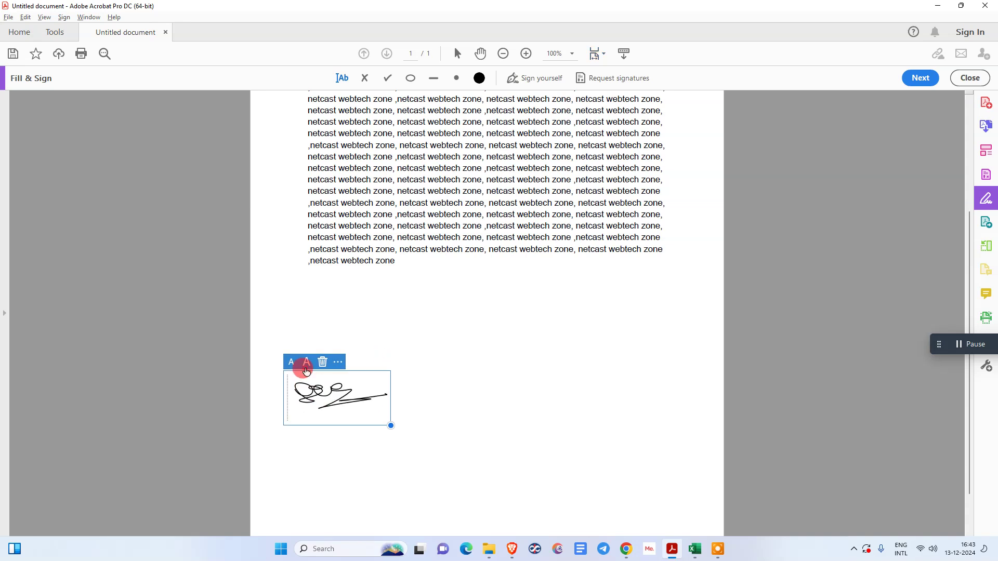
left_click(306, 368)
left_click(306, 368)
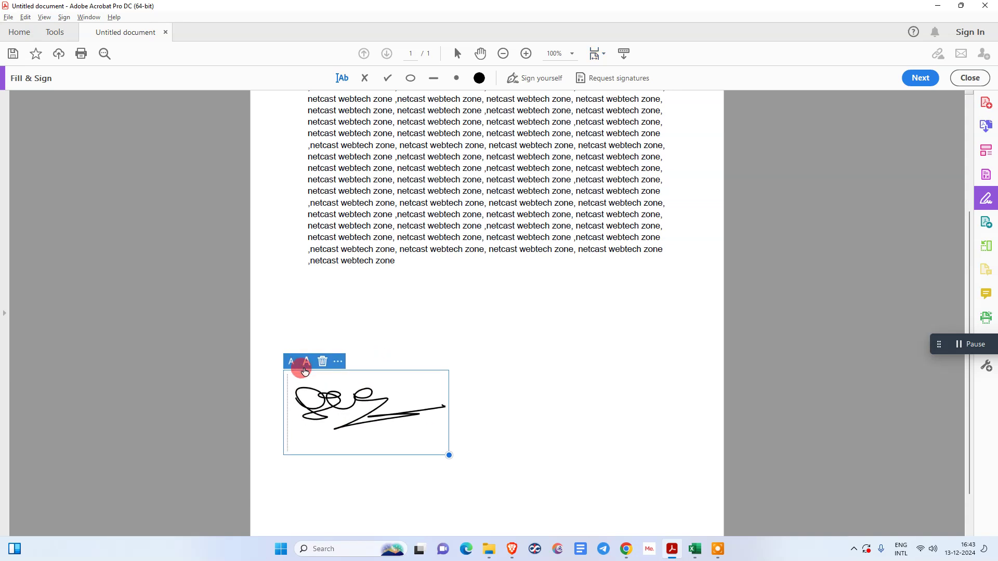
left_click(306, 363)
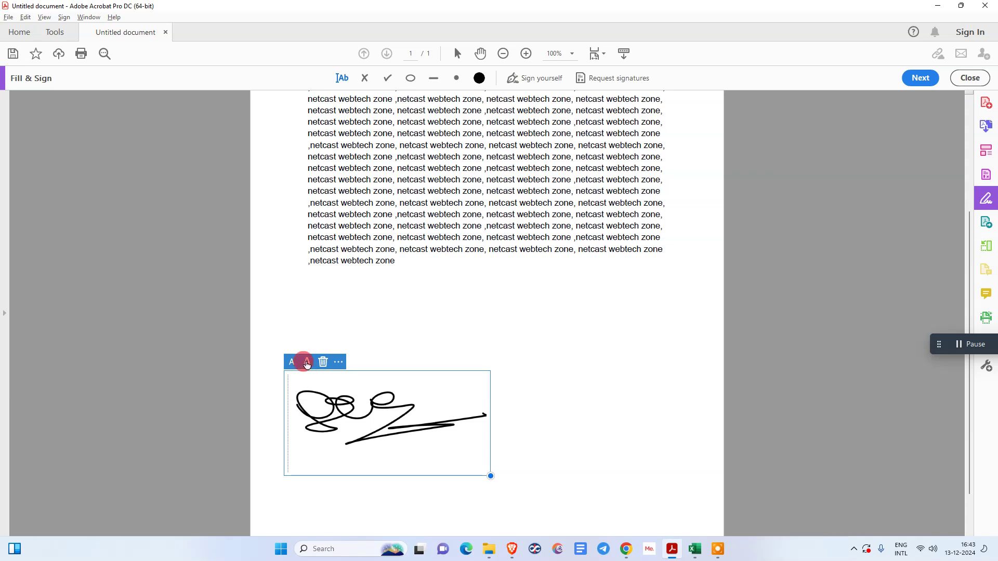
left_click(307, 363)
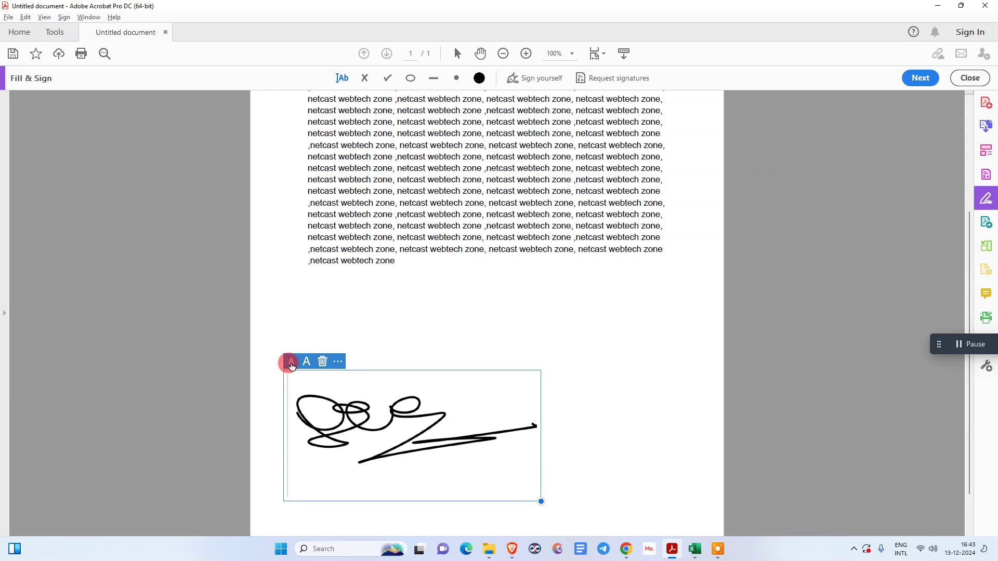
left_click(291, 363)
left_click(291, 363)
left_click(291, 362)
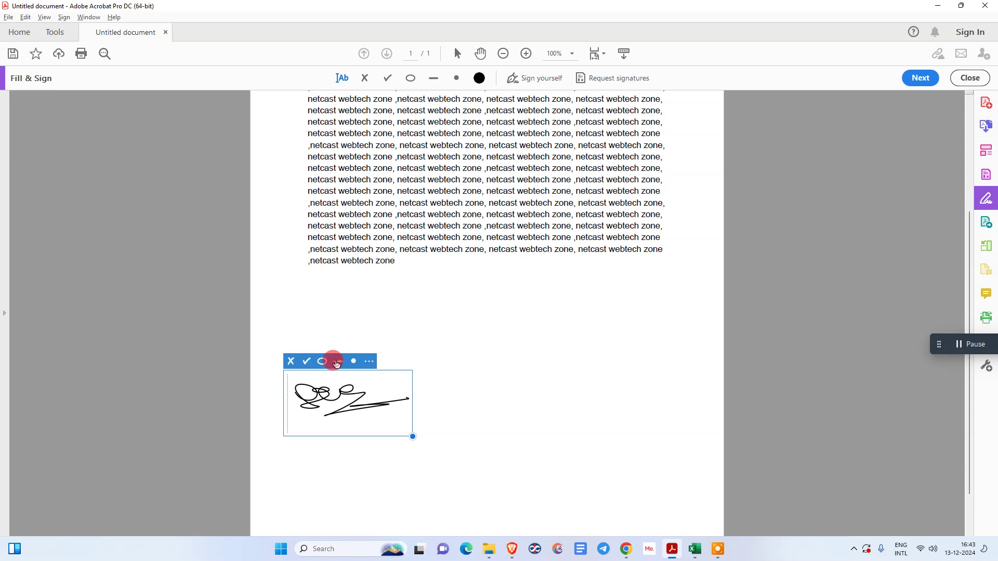
Replace the signature with an X mark, undo, and delete a stray empty text field
left_click(291, 362)
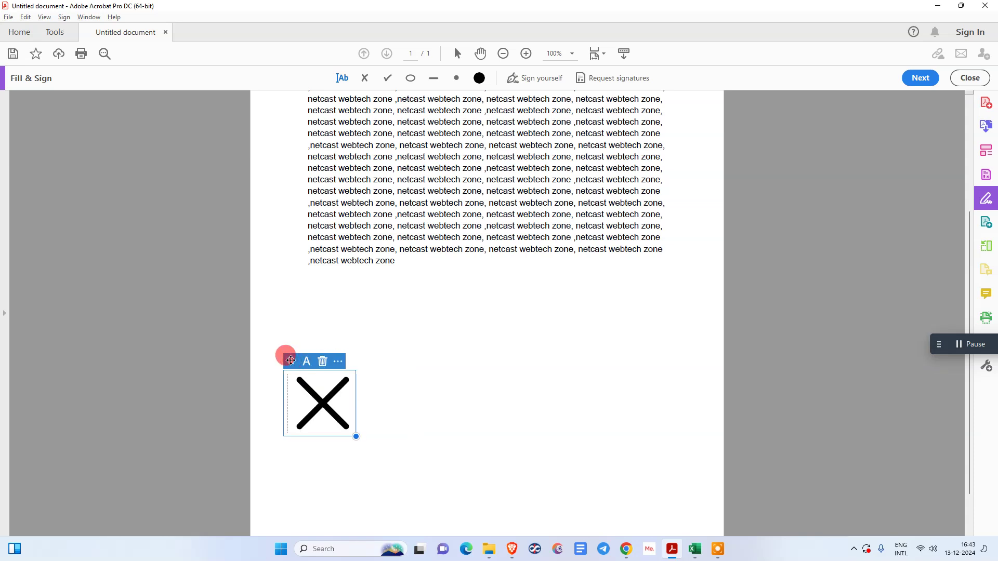
left_click(339, 362)
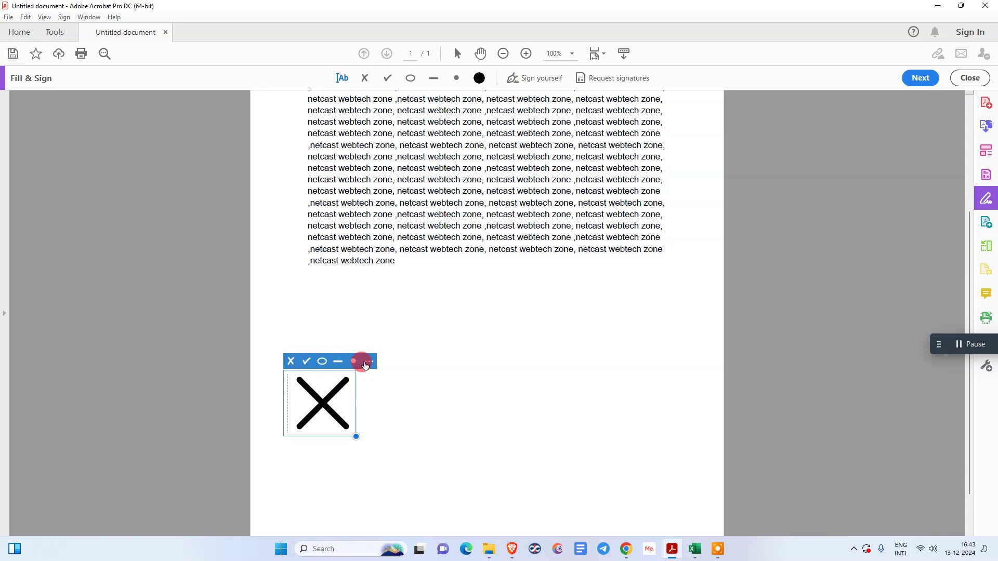
key("ctrl+z")
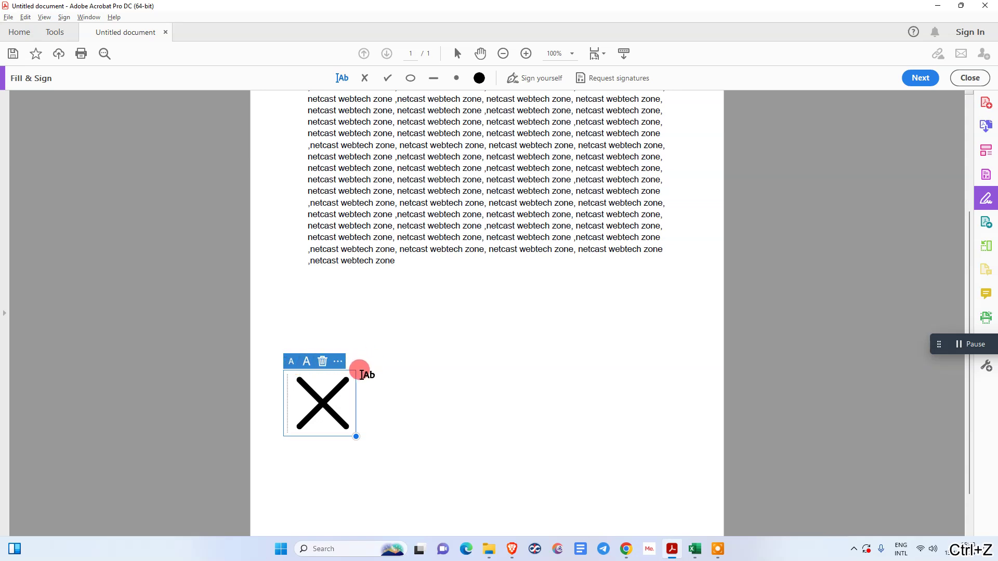
left_click(389, 324)
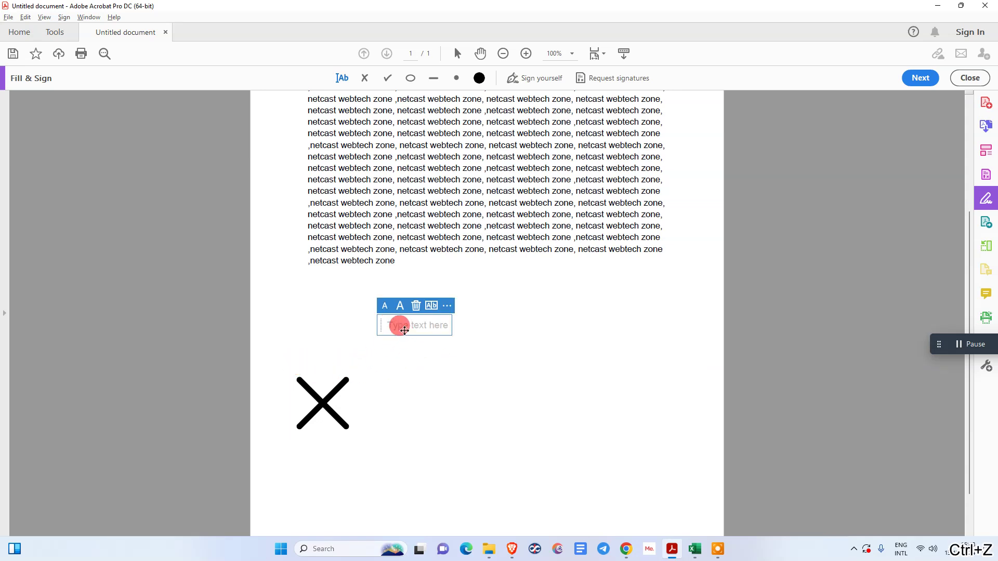
left_click(415, 305)
Turn the X mark into a dot and back, then delete it from the page
left_click(307, 387)
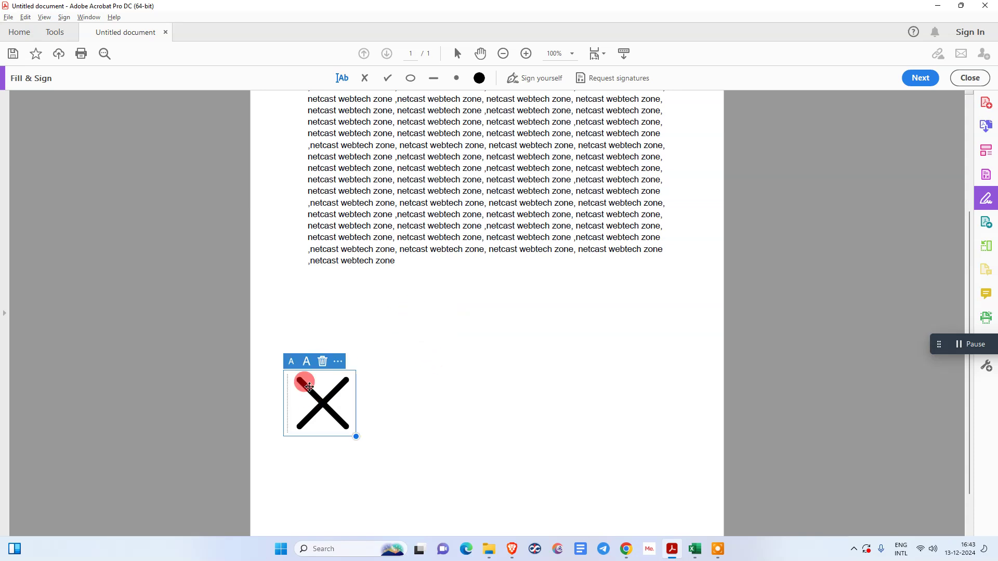
left_click(341, 361)
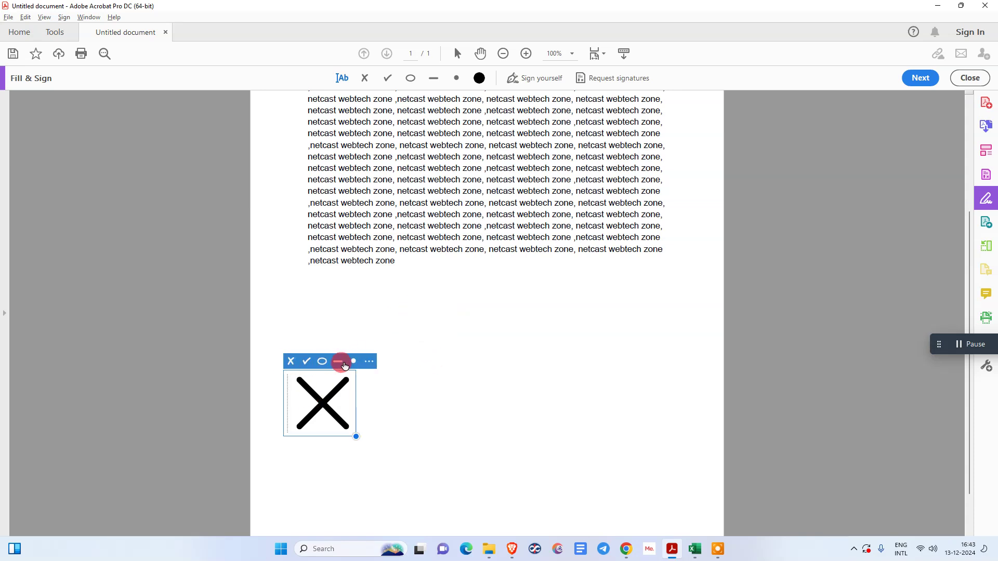
left_click(353, 361)
left_click(338, 364)
left_click(290, 361)
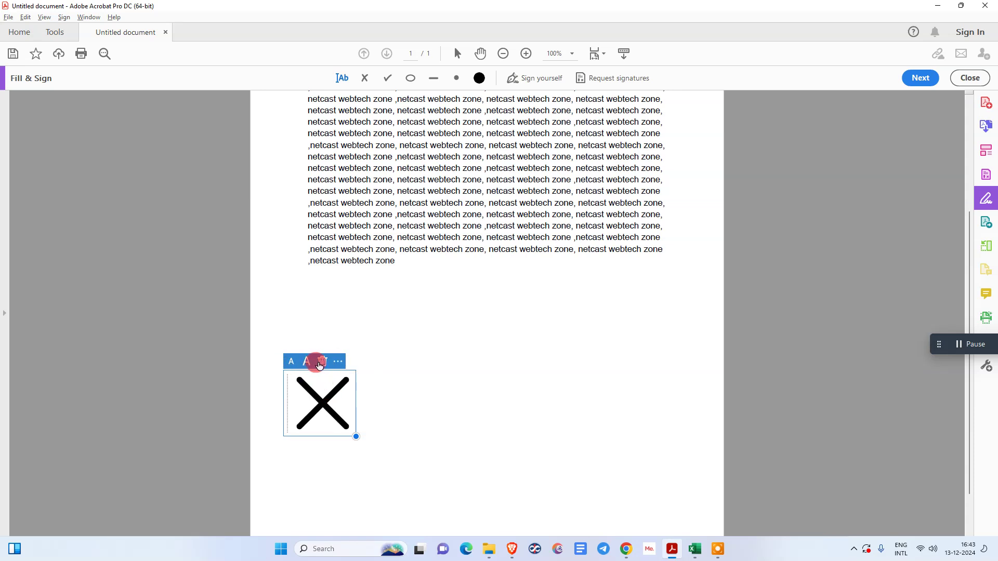
left_click(321, 362)
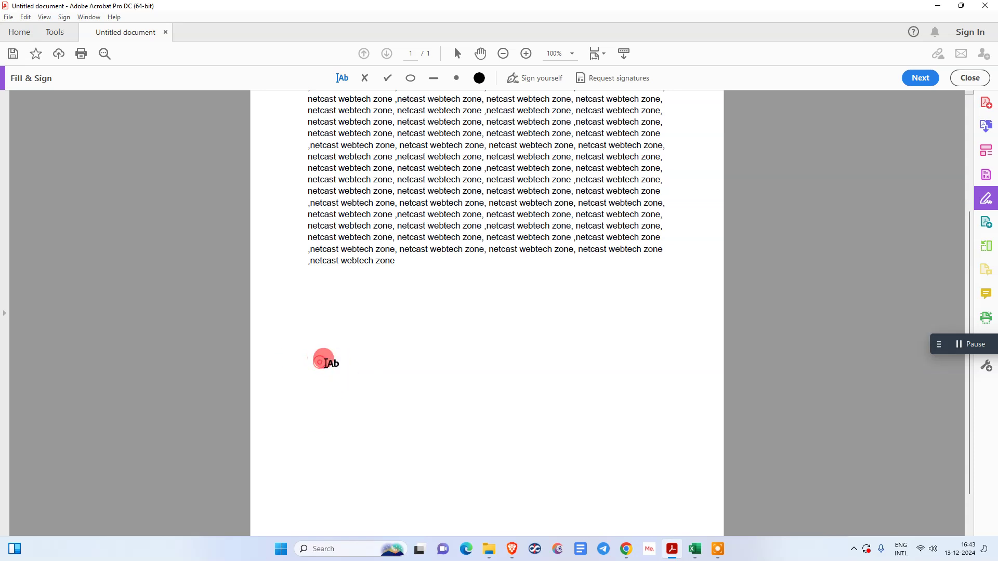
Place the saved signature below the paragraph, enlarge and lower it, then close Fill & Sign
left_click(539, 89)
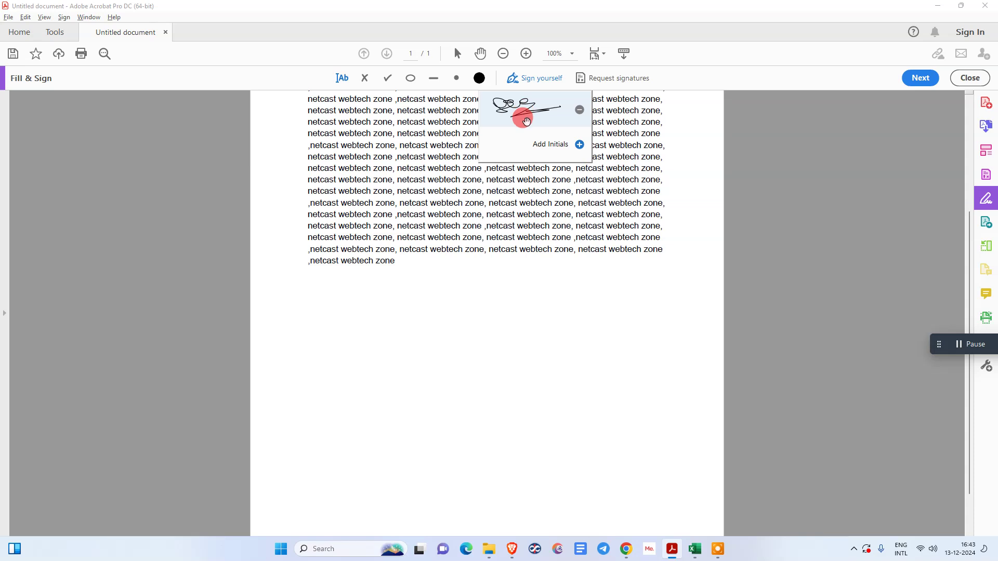
left_click(535, 119)
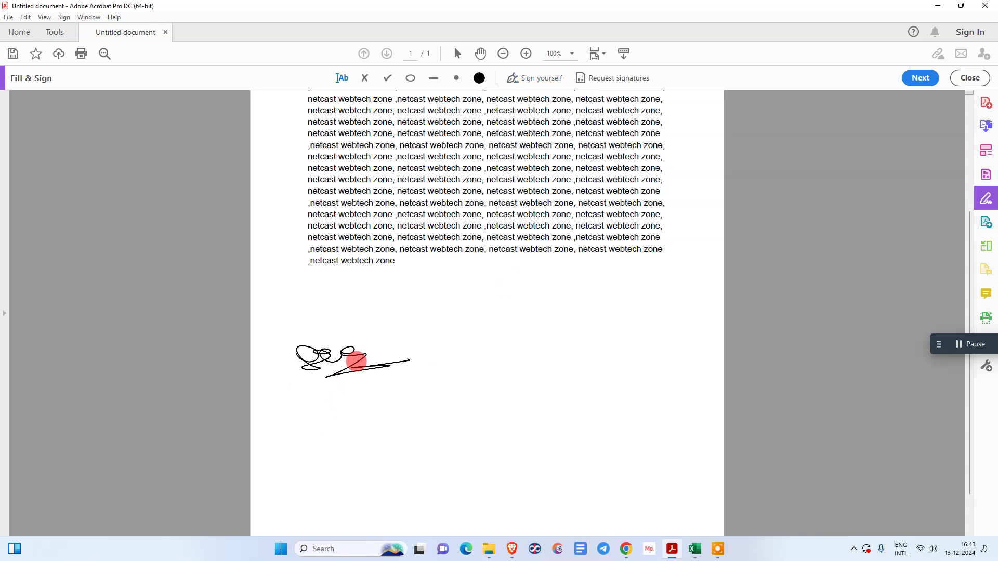
left_click(364, 341)
left_click_drag(429, 372, 493, 459)
left_click_drag(388, 357, 398, 387)
left_click(575, 330)
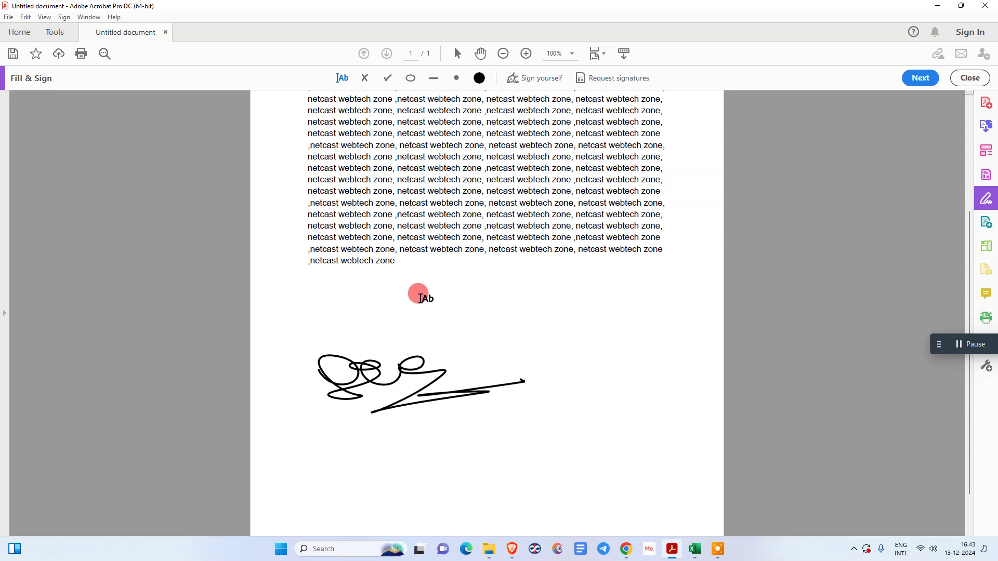
left_click(392, 390)
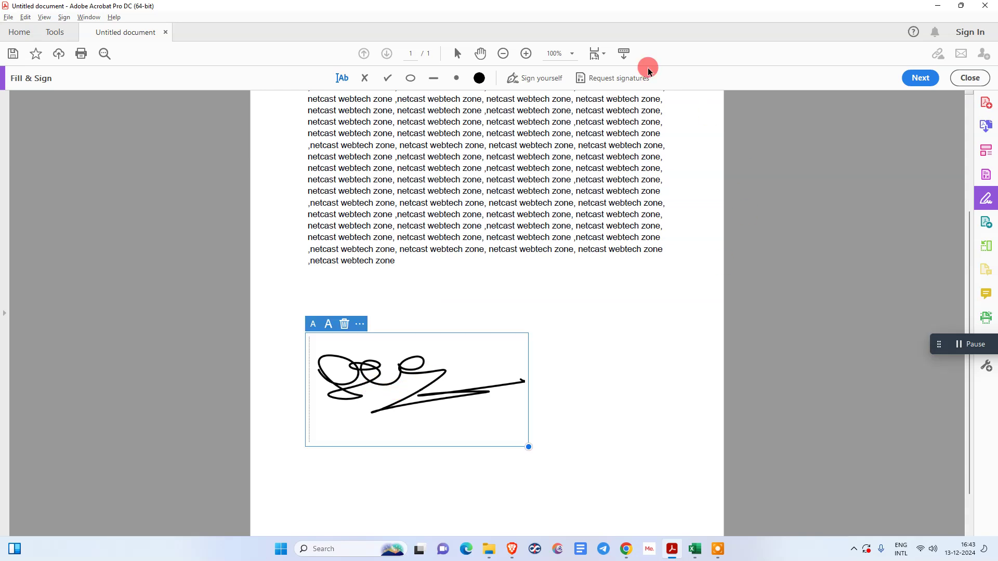
left_click(969, 77)
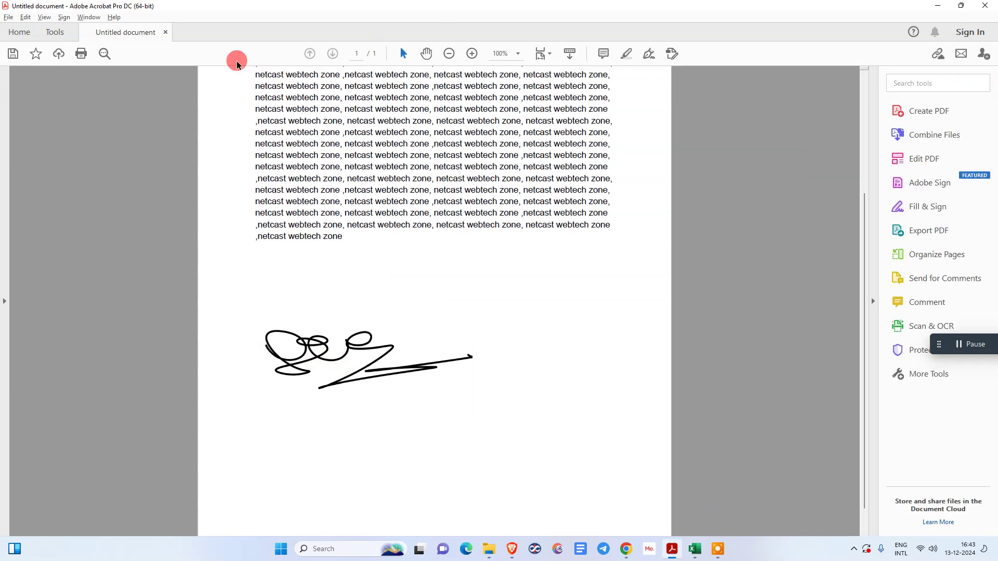
Save the signed document as pdf 4a in the Netcast Demo folder
left_click(10, 17)
left_click(67, 95)
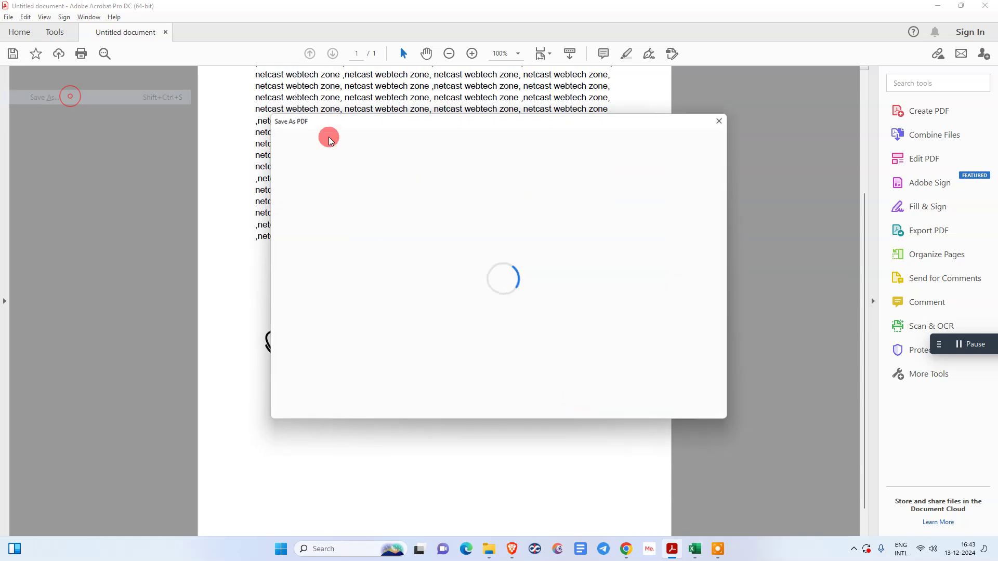
left_click(416, 273)
left_click(305, 202)
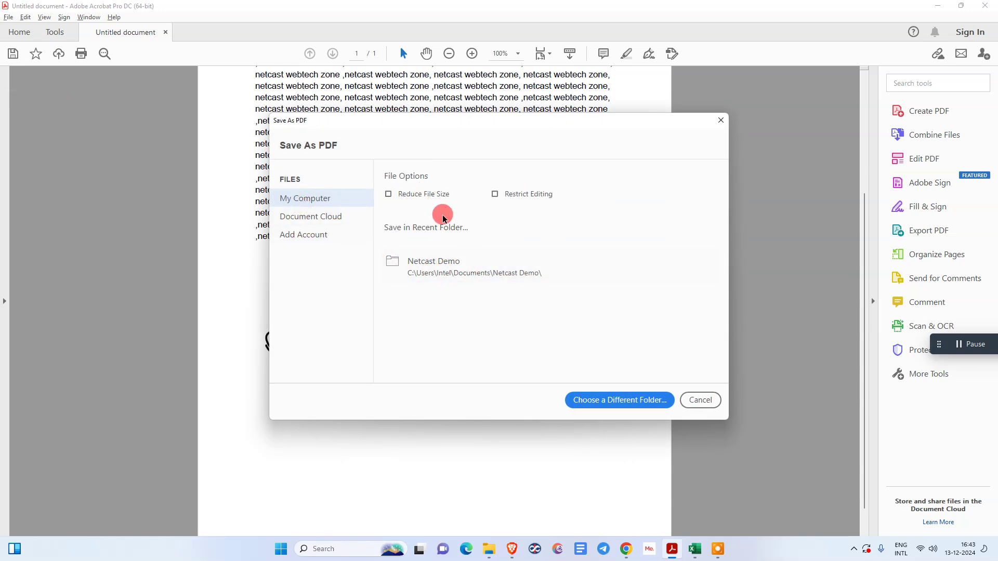
left_click(444, 272)
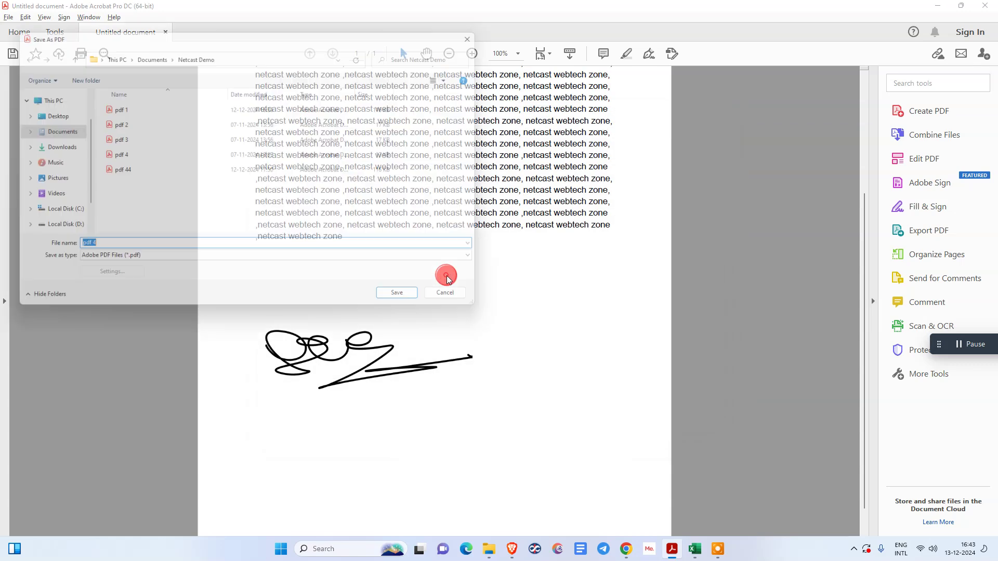
left_click(146, 250)
type("asdfasd")
left_click(397, 301)
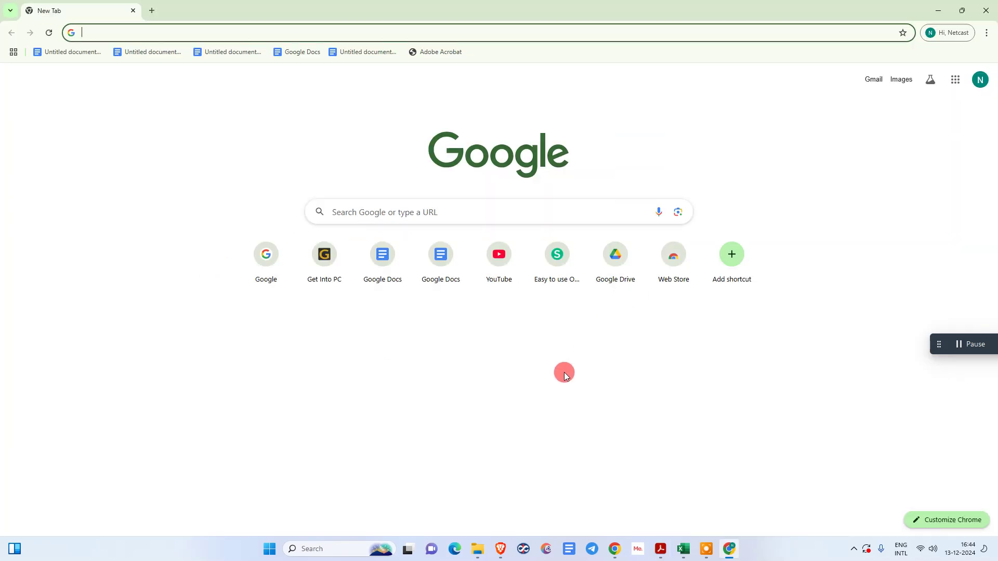
Go to google.com from Chrome's address bar
left_click(95, 32)
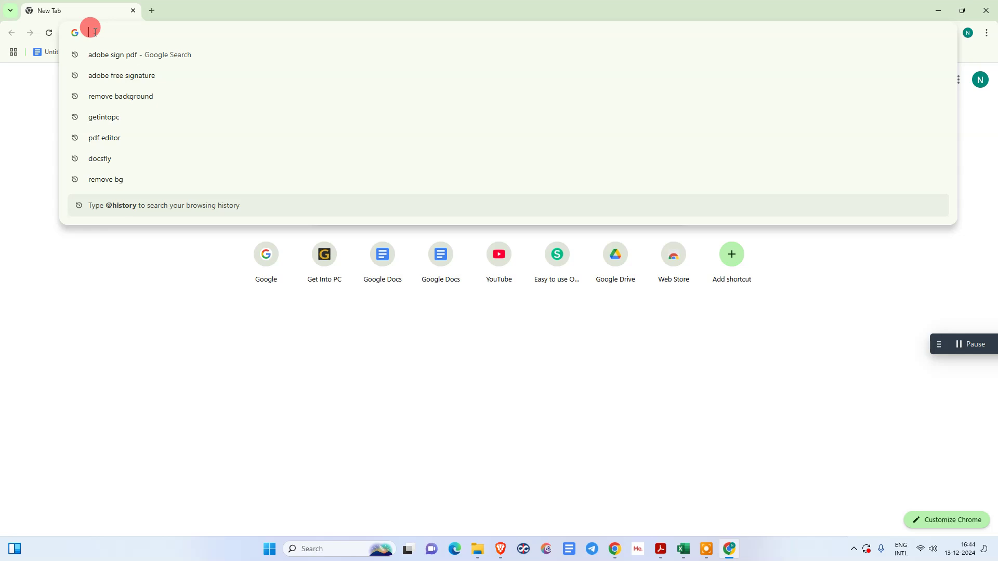
type("google")
key("Return")
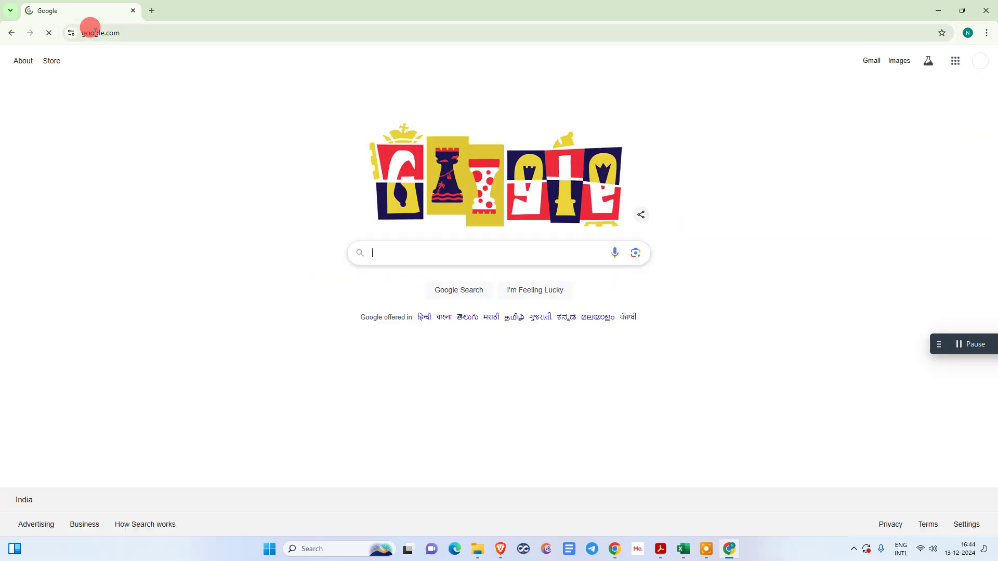
Search 'adobe free signature' and open Adobe's 'Securely sign PDFs & fill forms online for free' result
left_click(408, 252)
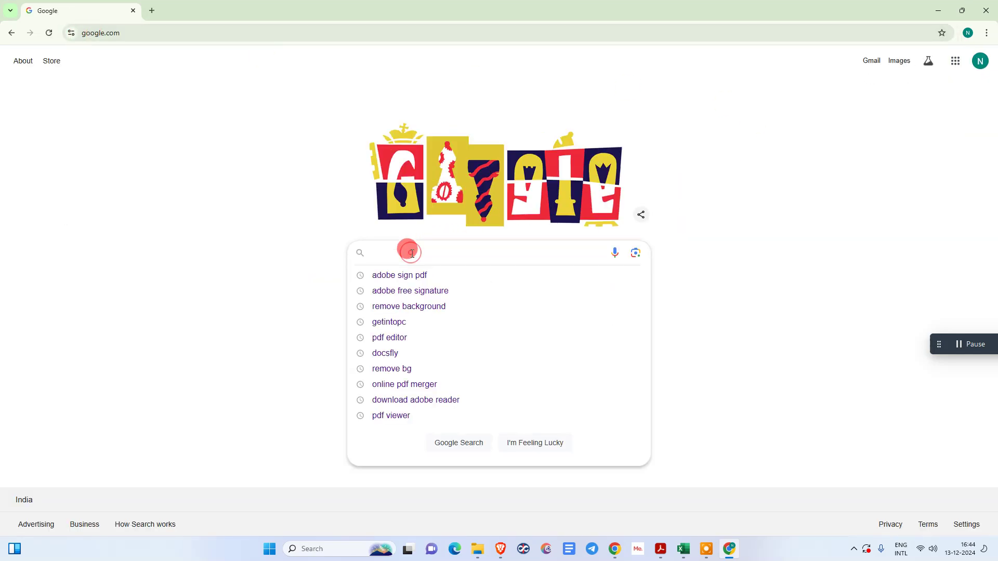
type("adobe")
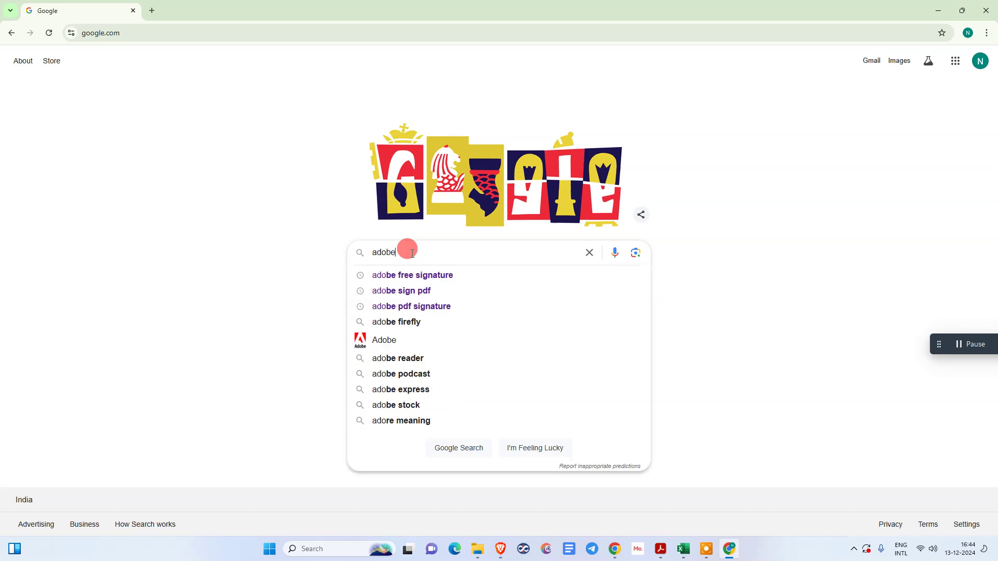
type(" free signature")
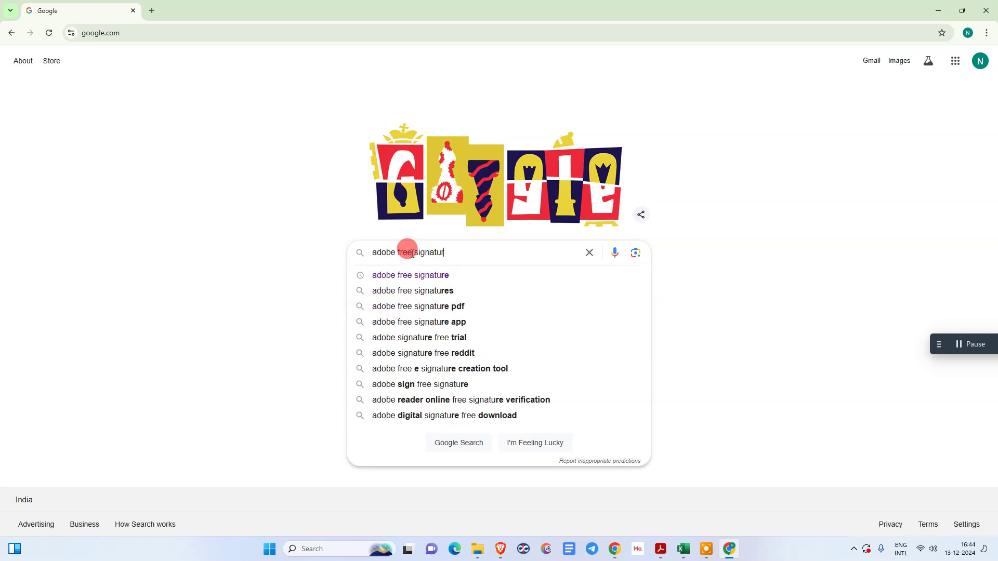
key("Return")
scroll(263, 301, "down", 3)
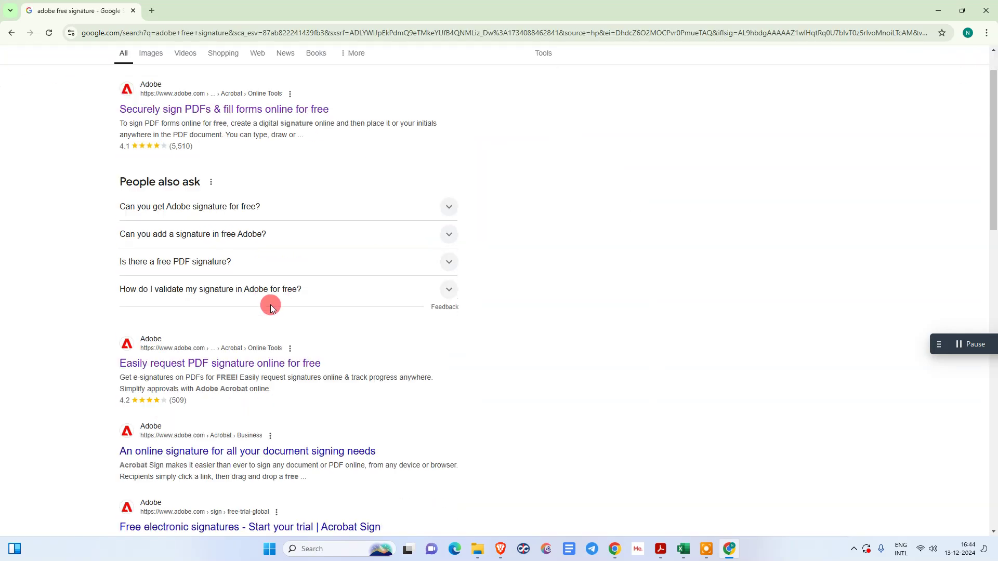
scroll(251, 318, "up", 3)
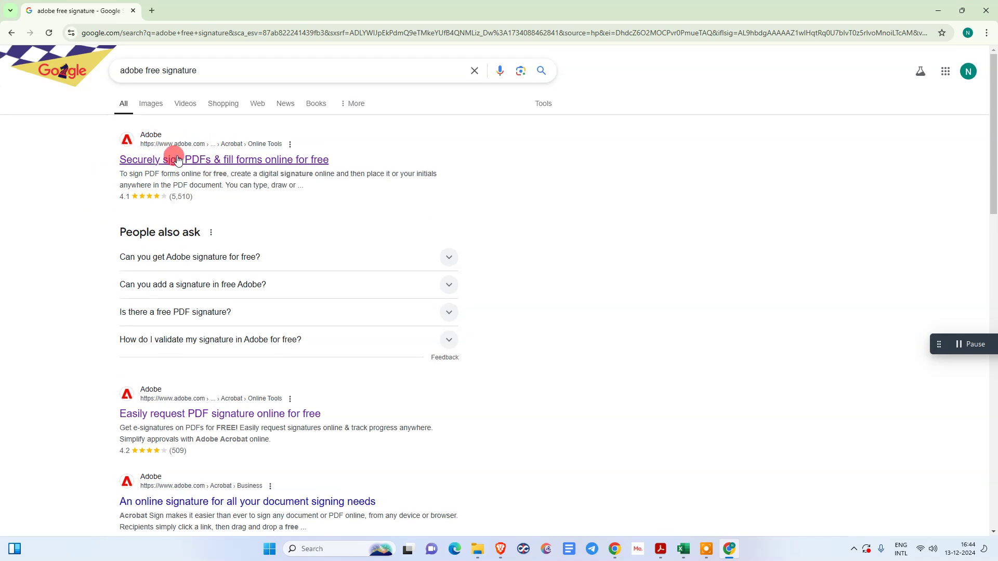
left_click(208, 160)
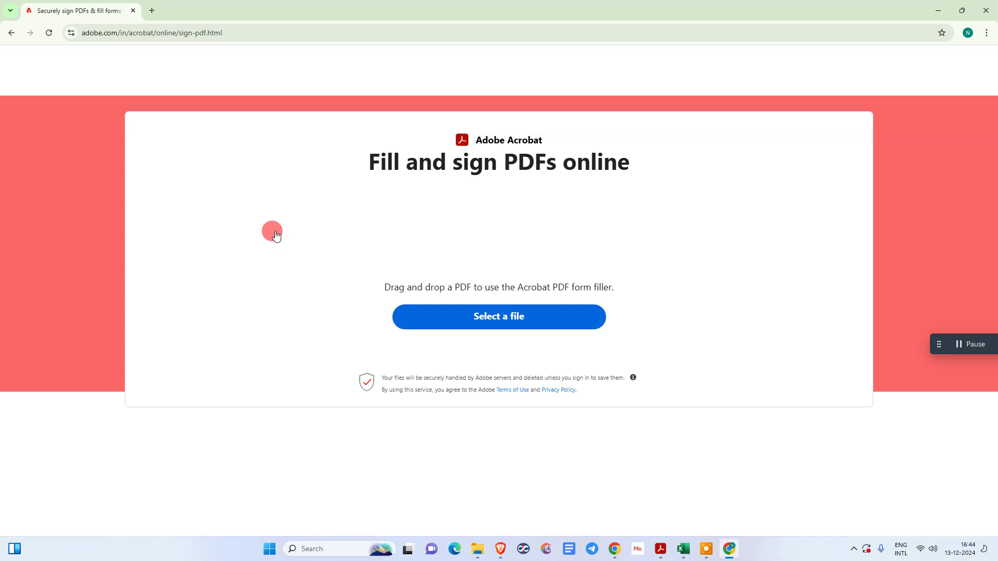
Upload pdf 4 to Acrobat online's Fill & Sign and show the Tools list
left_click(510, 318)
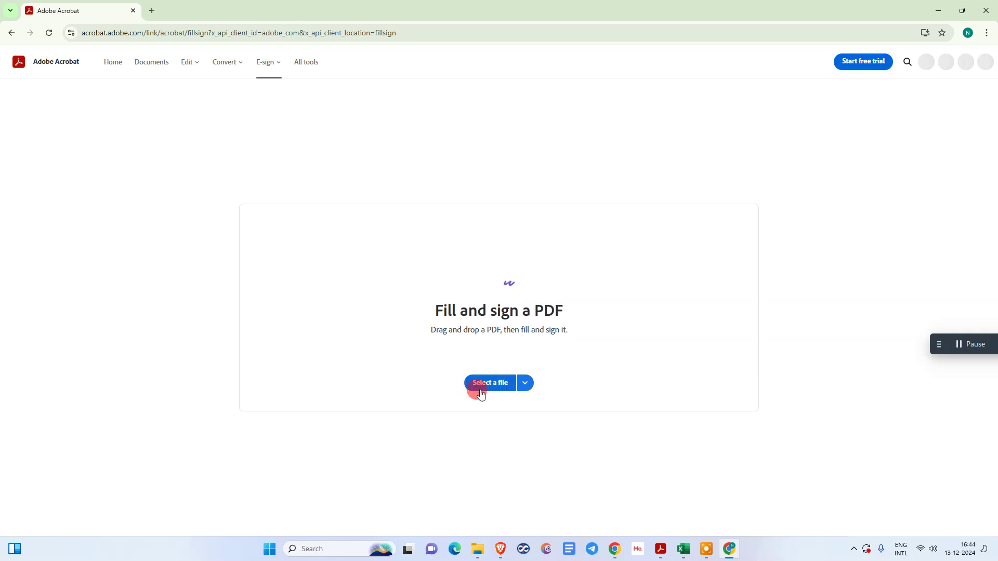
left_click(489, 394)
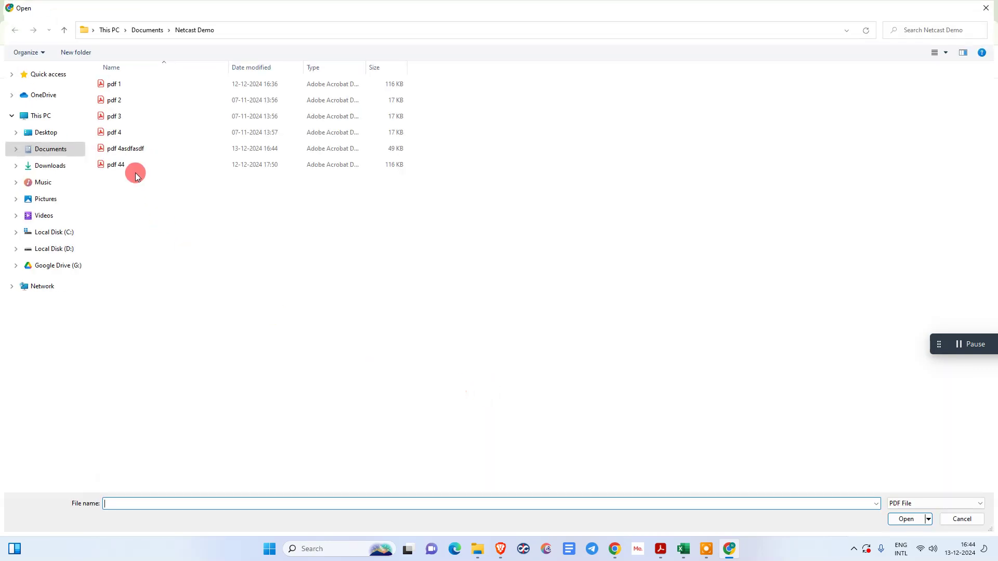
double_click(121, 137)
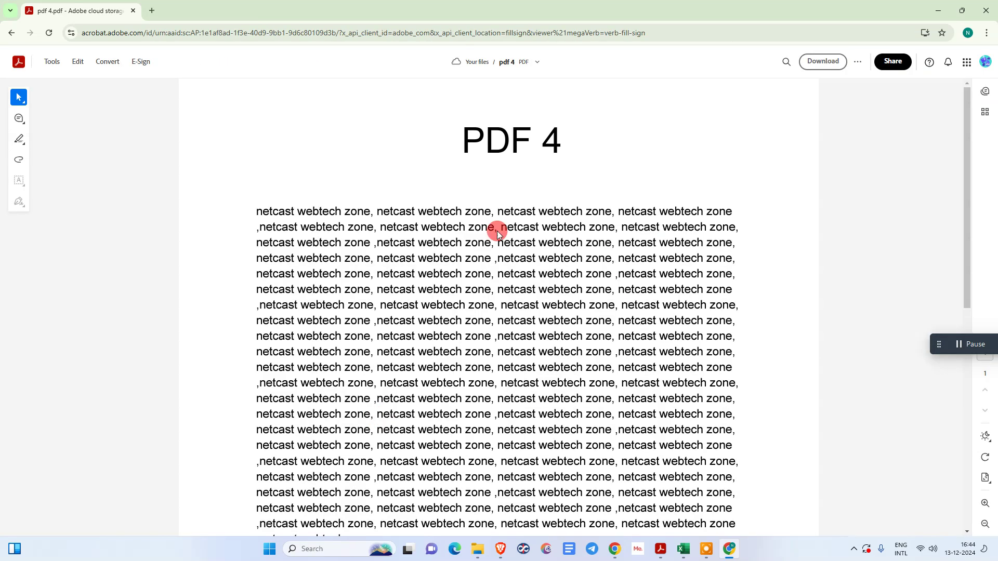
scroll(406, 265, "down", 10)
left_click(52, 63)
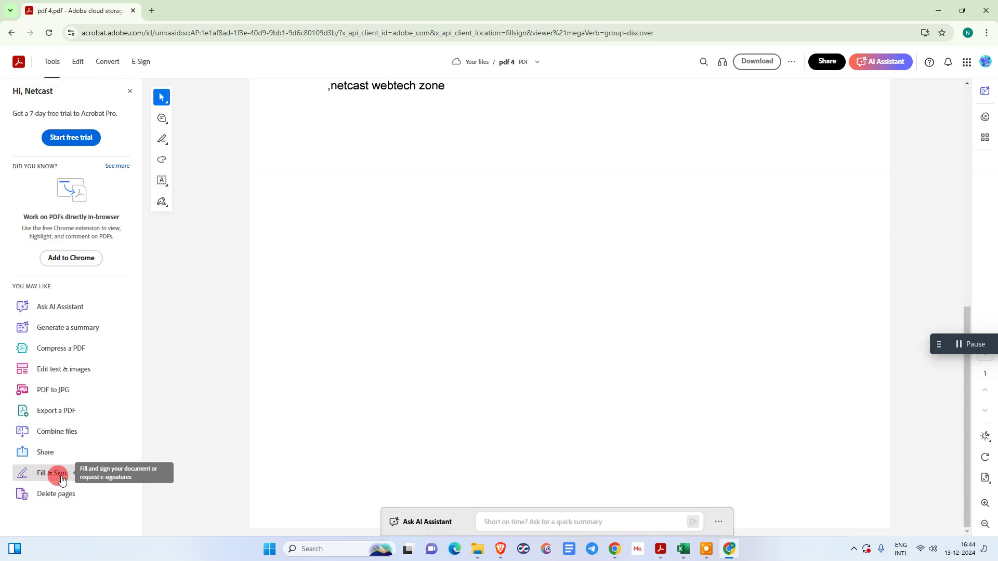
In Fill & Sign, clear the previously saved typed signature and save it empty
left_click(57, 474)
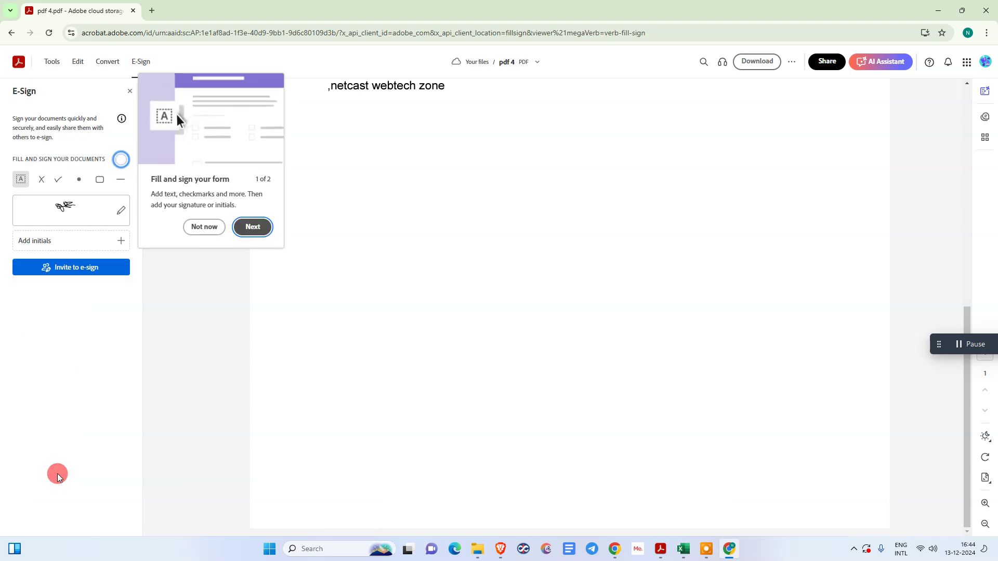
left_click(119, 212)
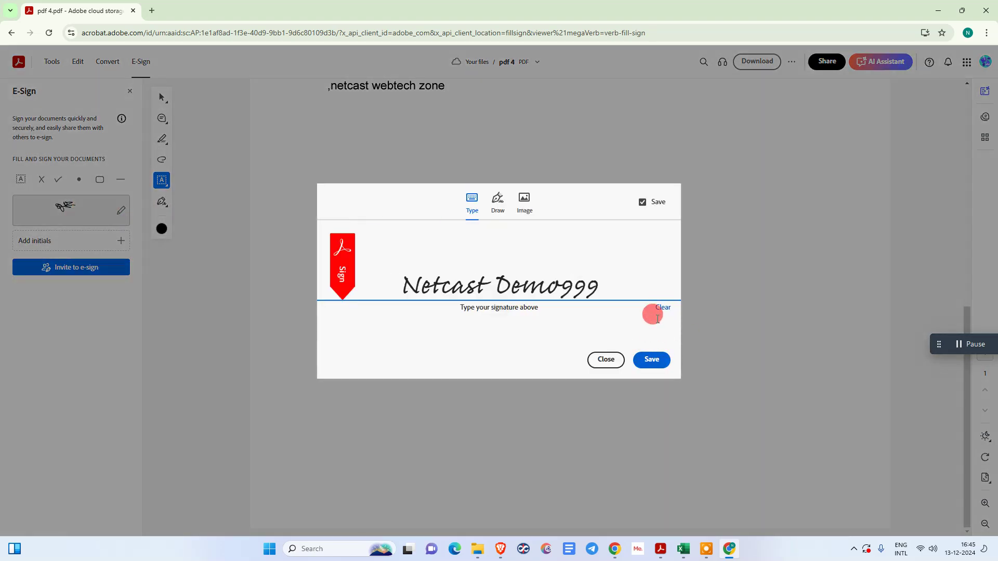
left_click(657, 306)
left_click(666, 364)
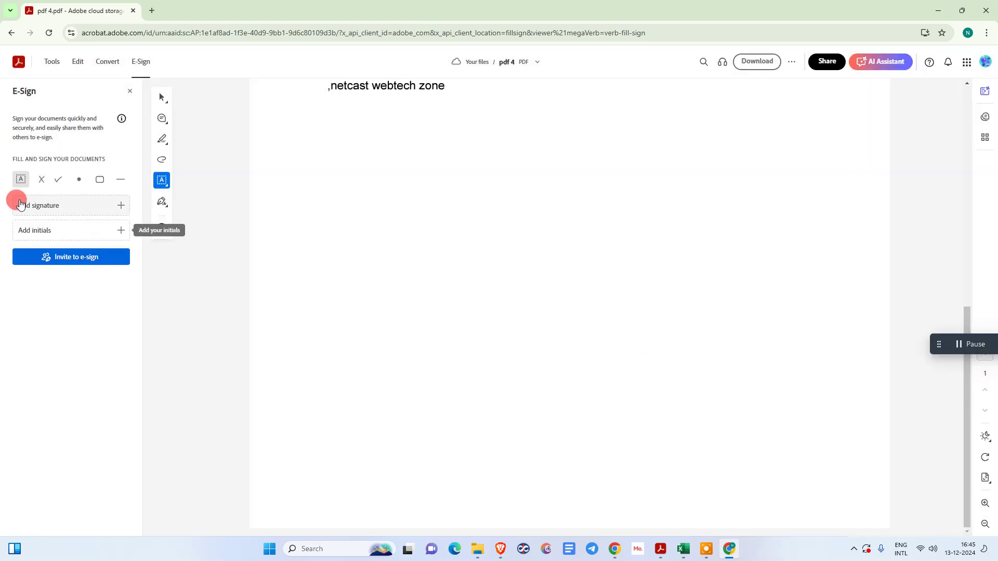
Start a new signature and cycle through Type, Draw and Image, ending on Image
left_click(71, 208)
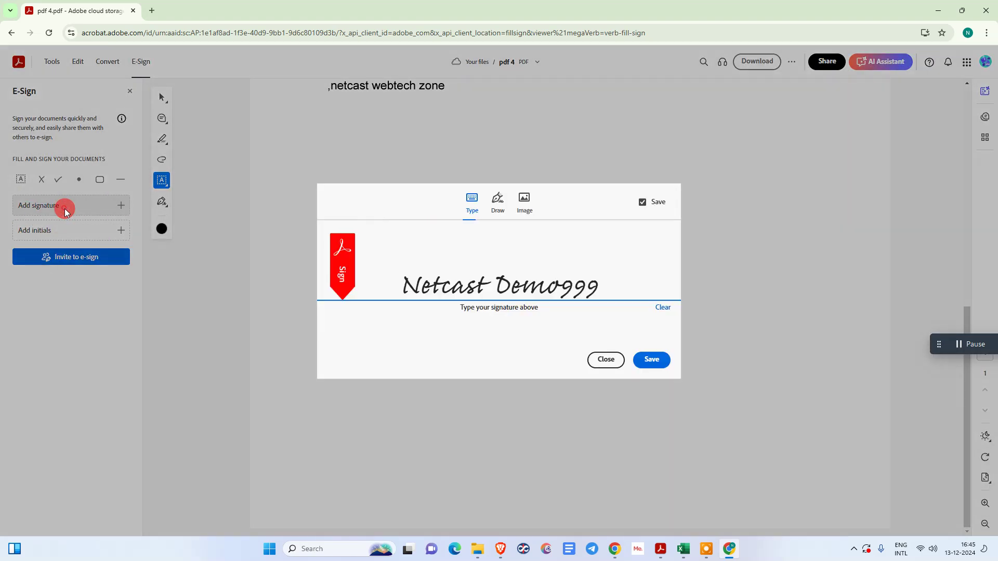
left_click(496, 208)
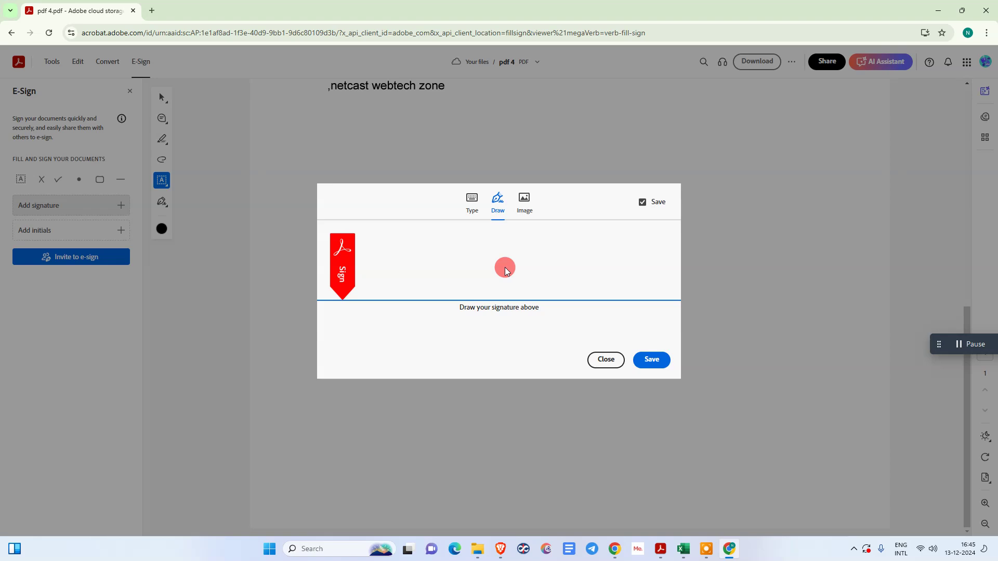
left_click(522, 200)
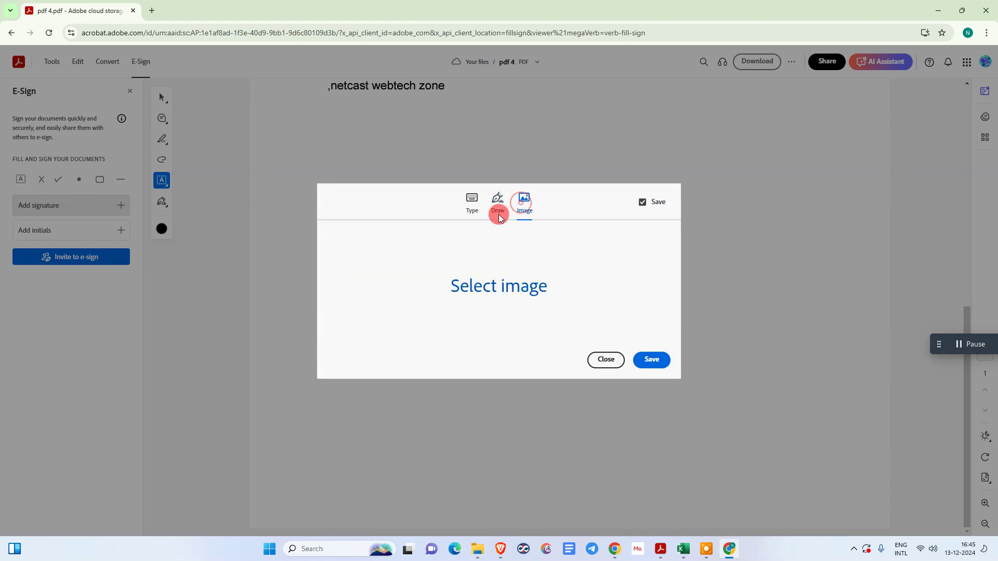
left_click(472, 208)
left_click(494, 205)
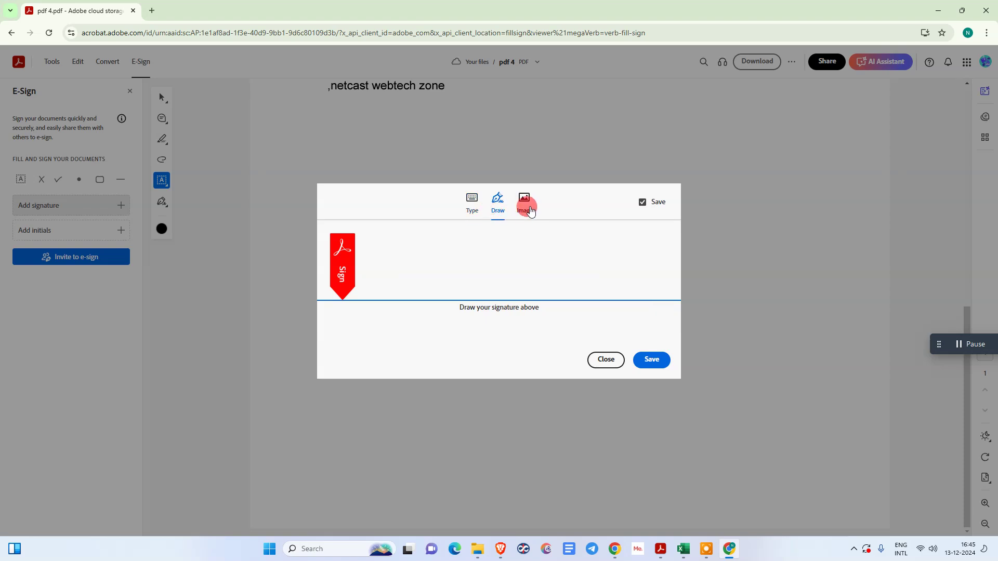
left_click(522, 213)
left_click(473, 207)
left_click(496, 208)
left_click(522, 213)
left_click(472, 205)
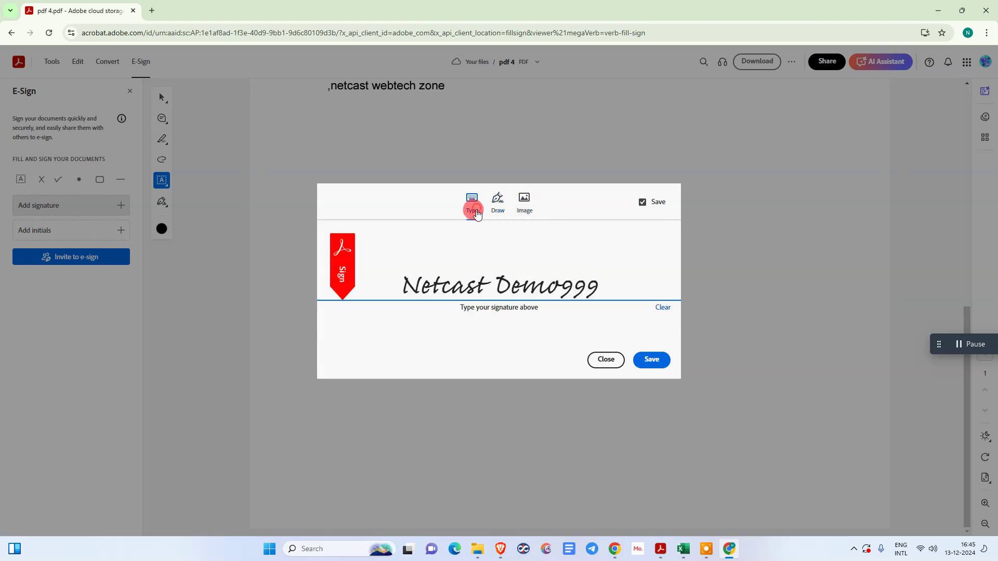
left_click(495, 206)
left_click(521, 210)
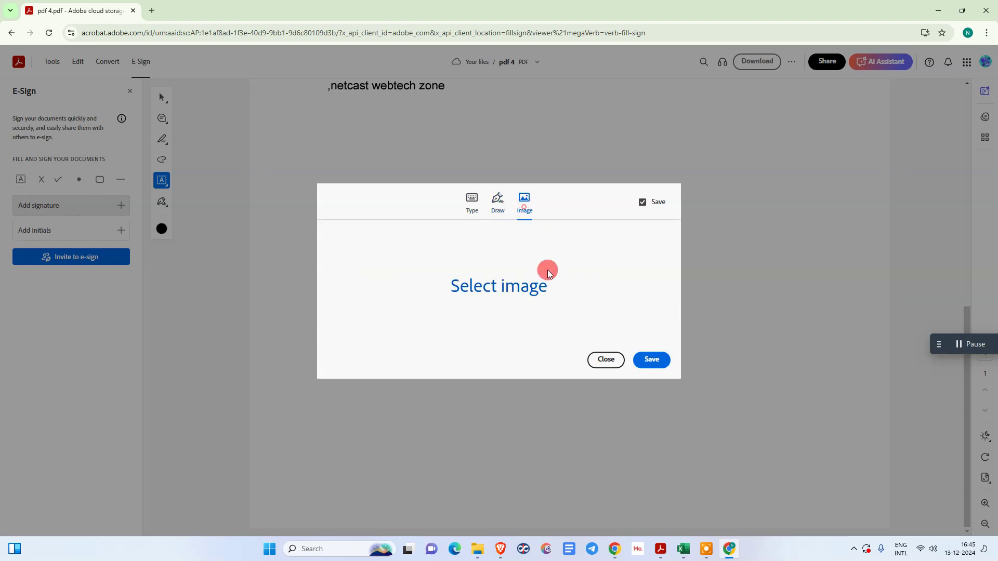
Save the 'sample signature' image as the signature and place it on the page
left_click(506, 289)
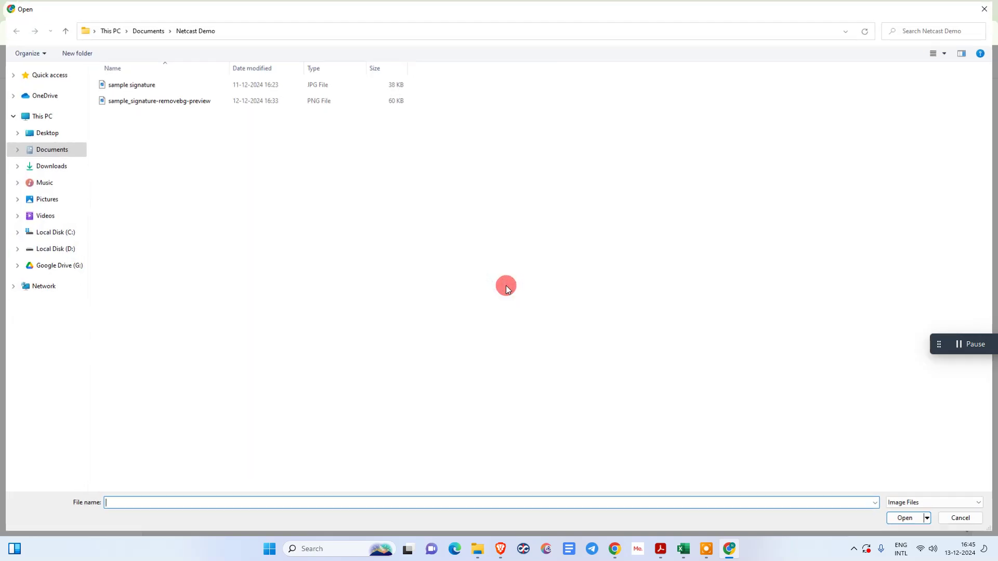
left_click(138, 84)
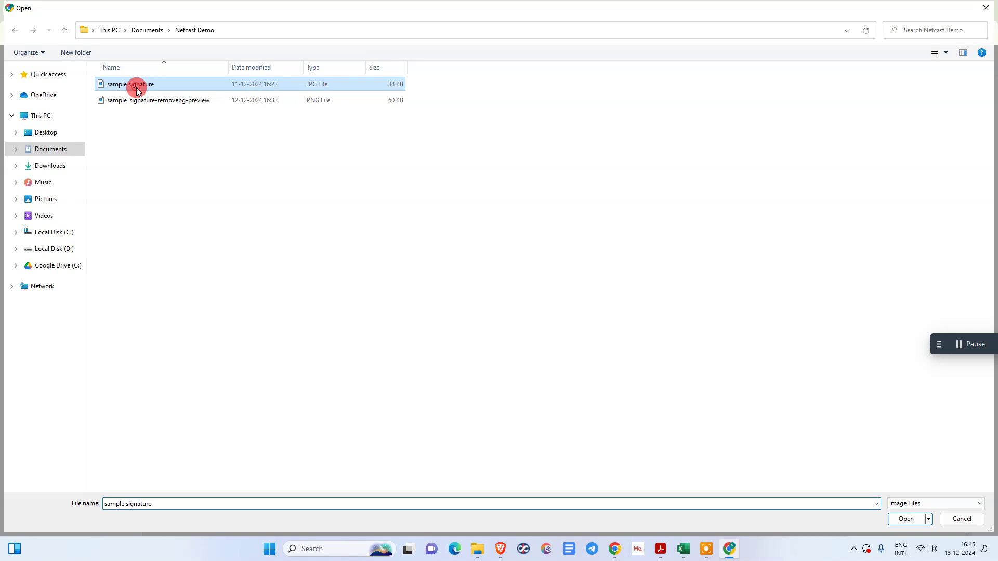
left_click(907, 519)
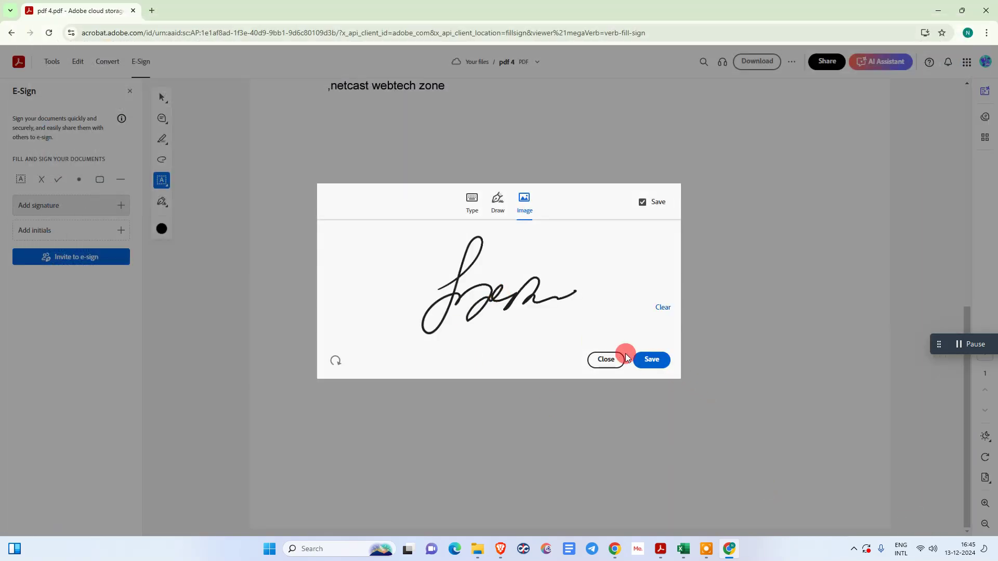
left_click(651, 360)
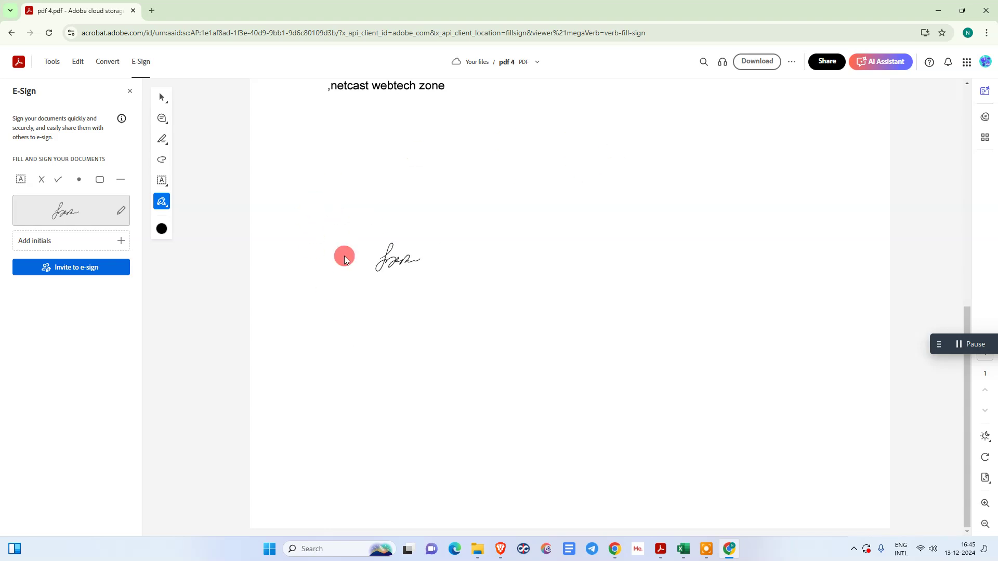
left_click(320, 272)
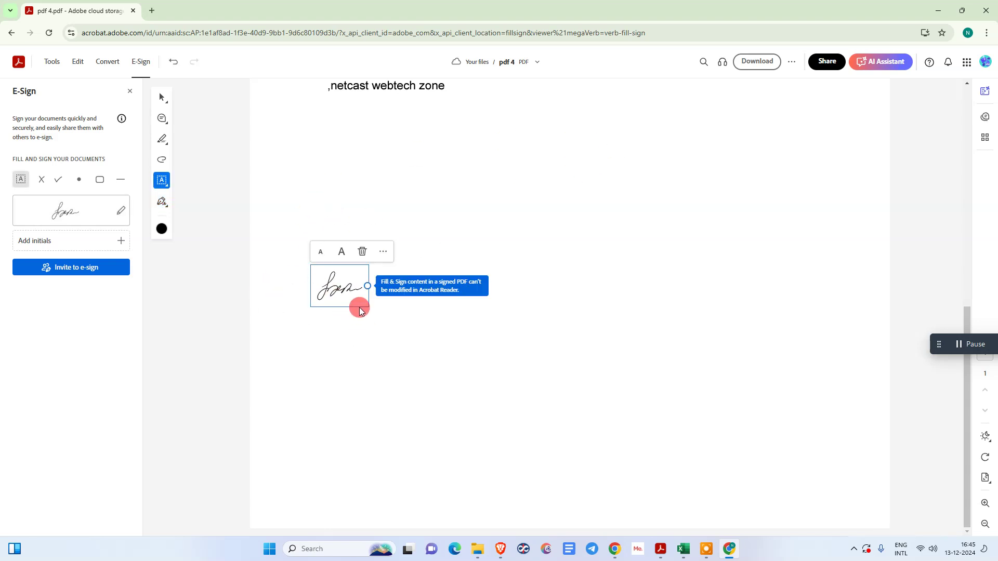
left_click(341, 260)
left_click(341, 254)
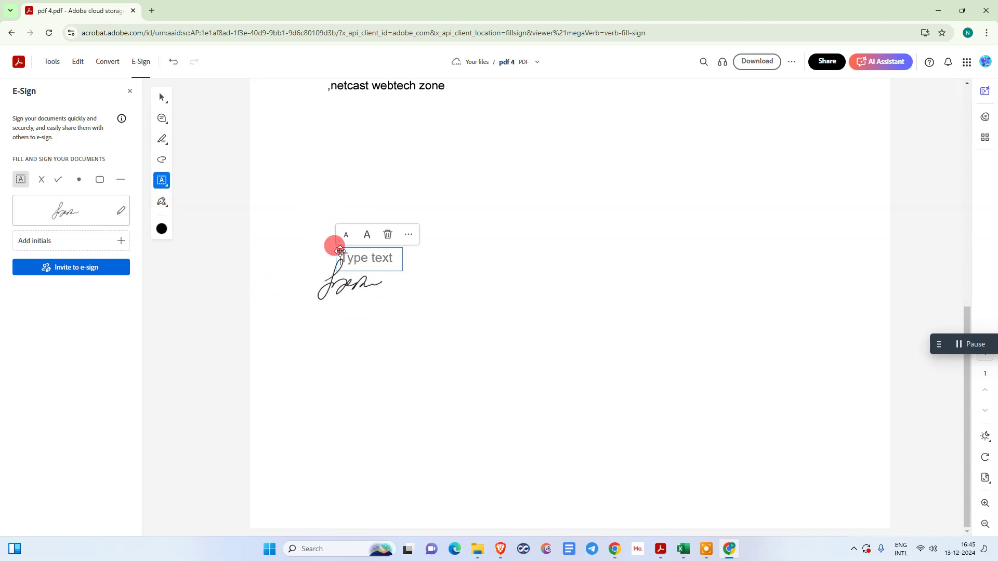
left_click(342, 242)
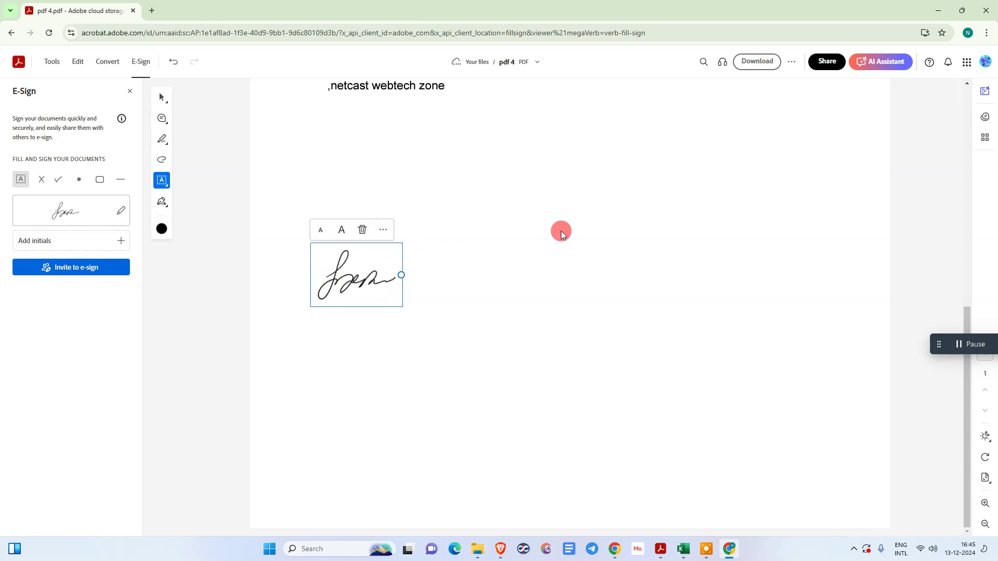
Delete that signature and an empty text box, then re-place and enlarge it below the text
left_click(363, 230)
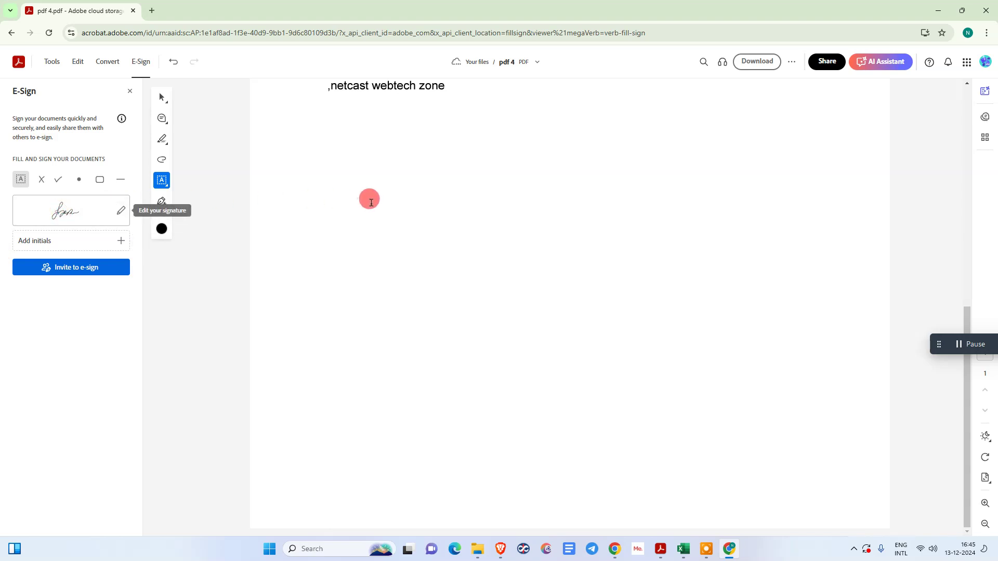
left_click(367, 237)
left_click(419, 273)
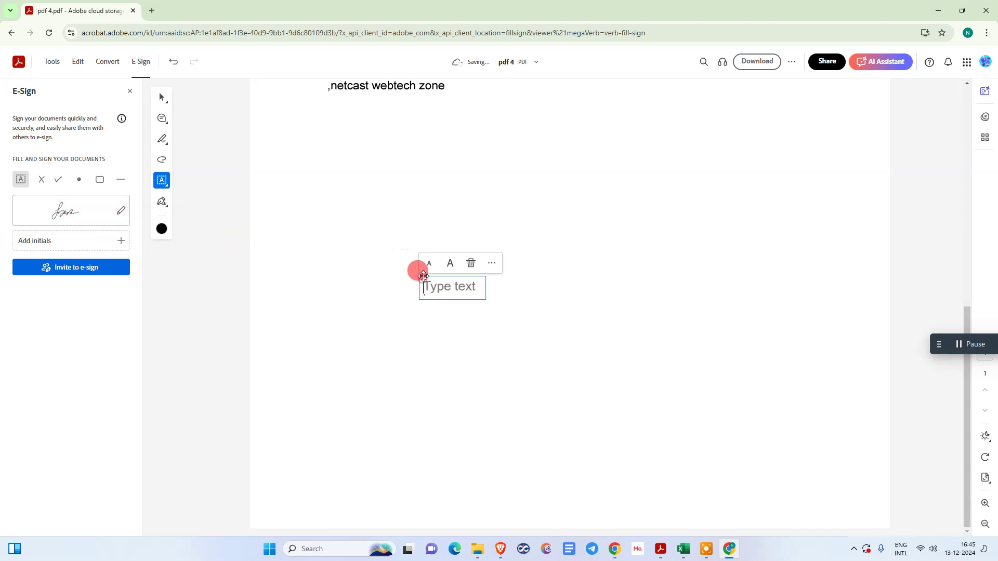
left_click(468, 262)
left_click(50, 213)
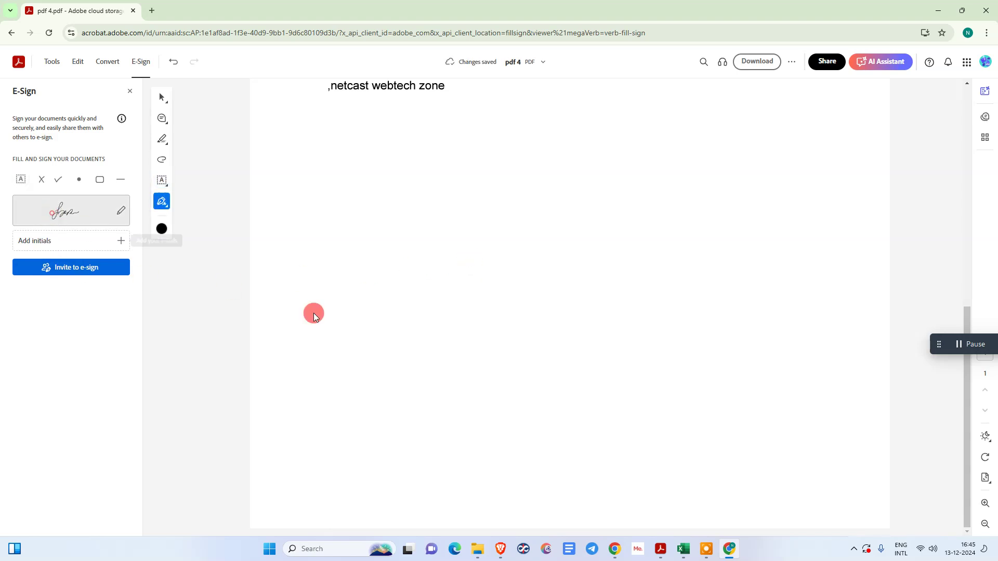
left_click(395, 220)
mouse_move(483, 249)
left_mouse_down()
mouse_move(535, 247)
mouse_move(477, 232)
mouse_move(638, 366)
left_mouse_up()
left_click(639, 366)
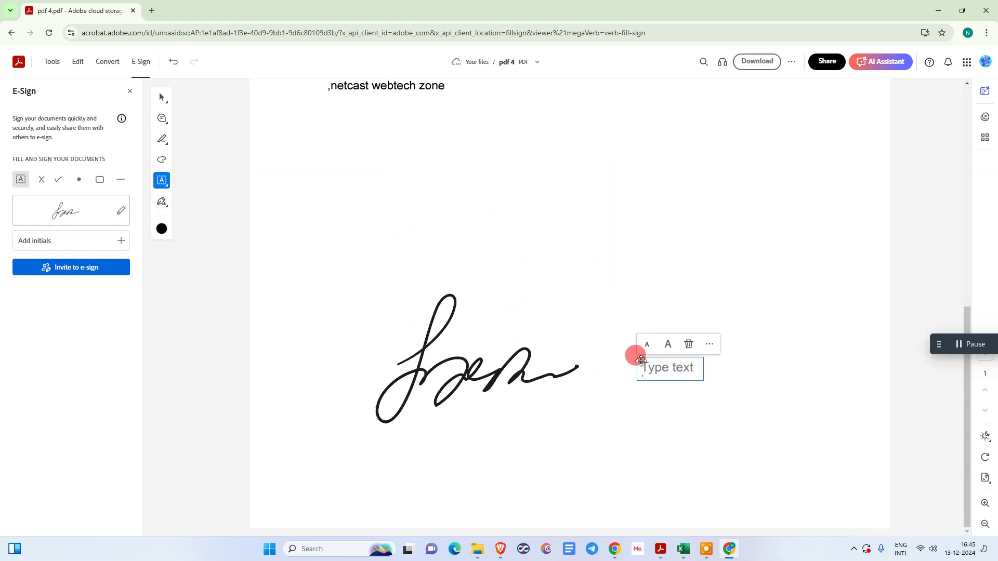